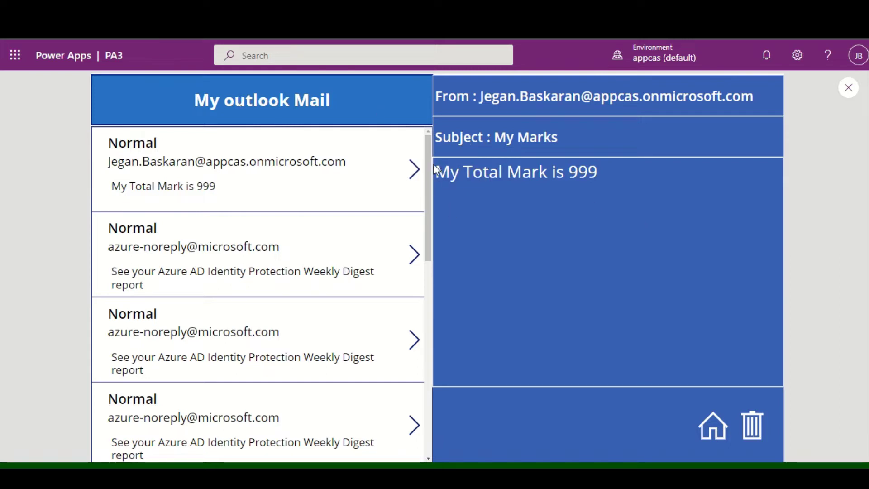
# Scroll the previewed app's inbox list with the My Marks message ('My Total Mark is 999') open.
pyautogui.moveTo(429, 162); pyautogui.dragTo(443, 220)
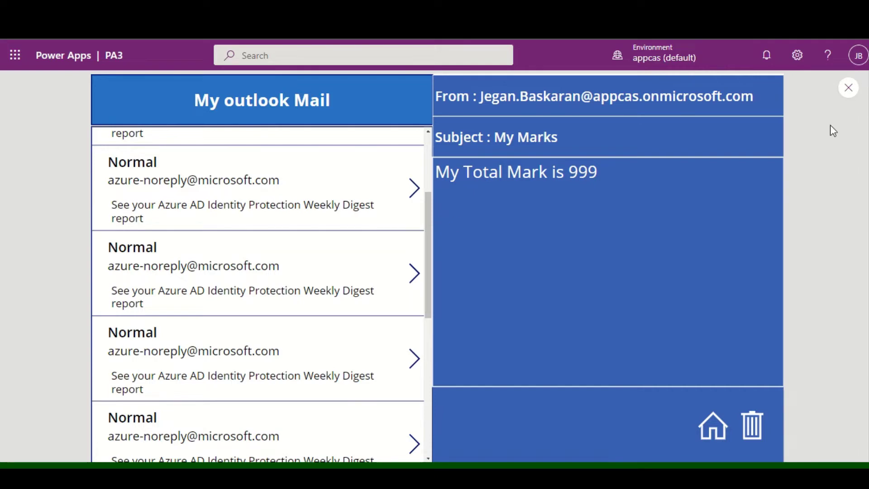
# Exit the preview, dismiss the tip and duplicate the mail test screen as mail test_1.
pyautogui.click(848, 87)
pyautogui.click(579, 315)
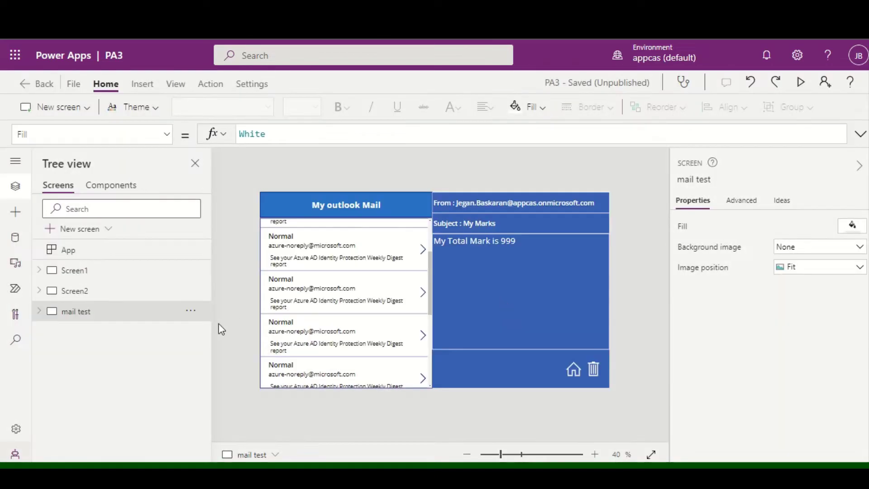
pyautogui.click(196, 314)
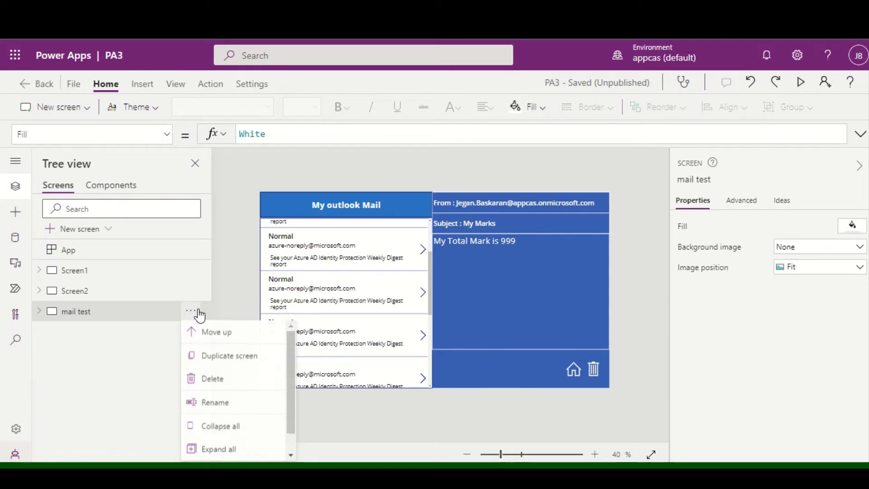
pyautogui.click(233, 362)
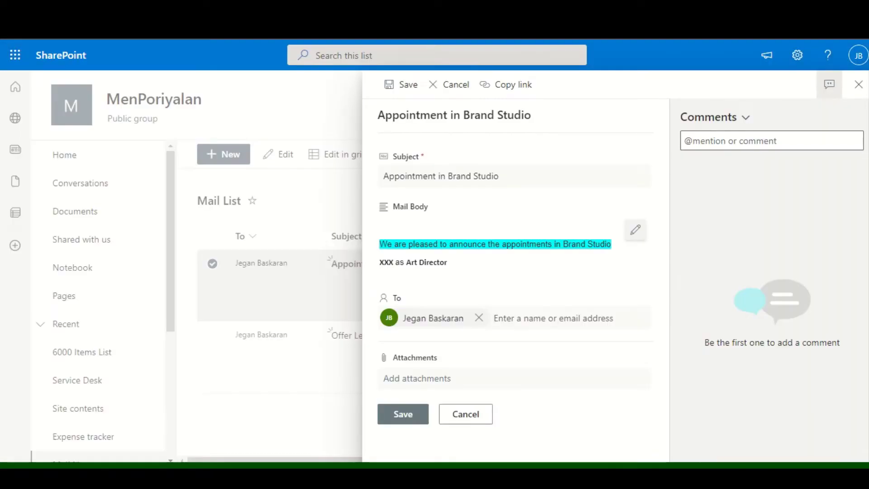
# Close the Appointment in Brand Studio item and open the Mail List's List settings.
pyautogui.click(858, 85)
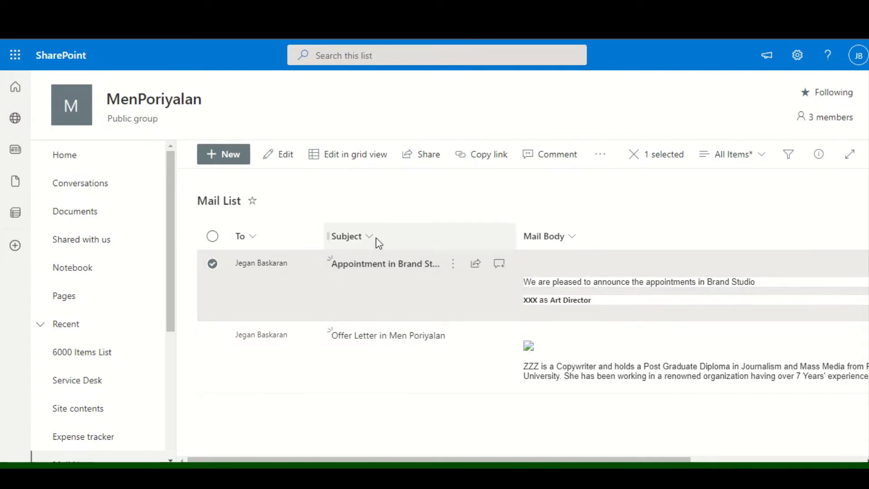
pyautogui.moveTo(598, 386)
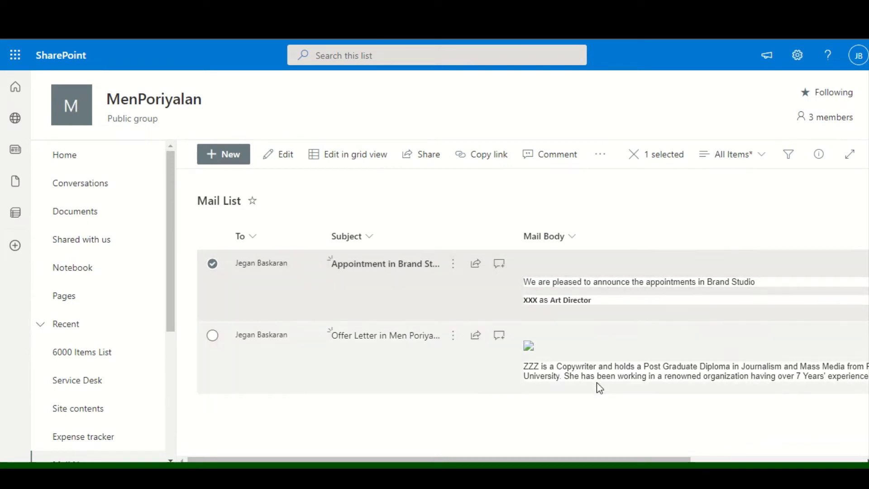
pyautogui.click(797, 55)
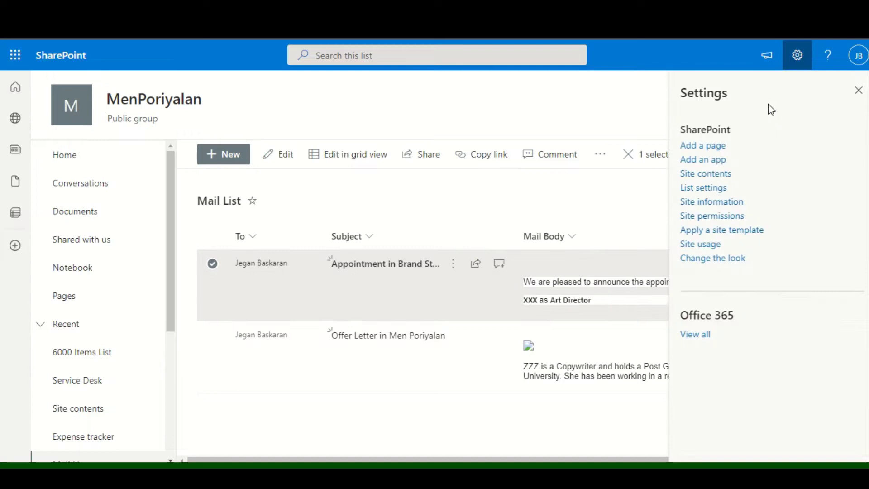
pyautogui.click(705, 188)
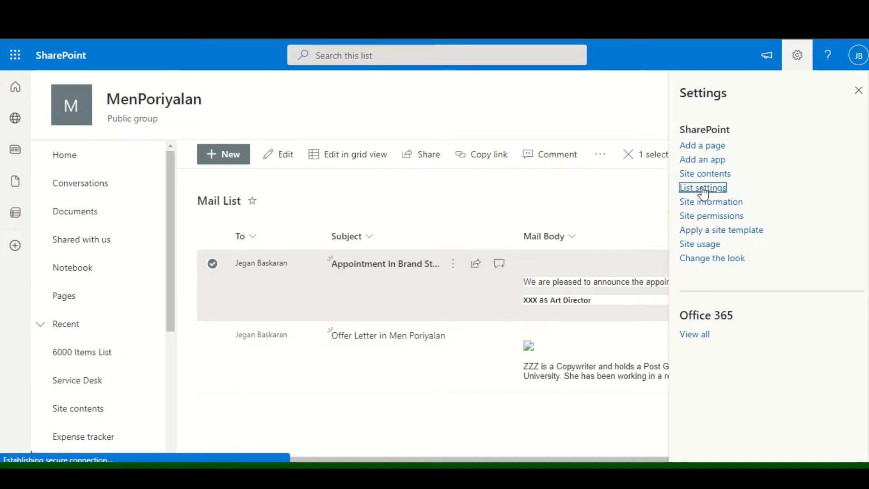
# Verify Mail Body is multi-line text allowing enhanced rich text, then return to the Mail List items.
pyautogui.scroll(-1, 199, 383)
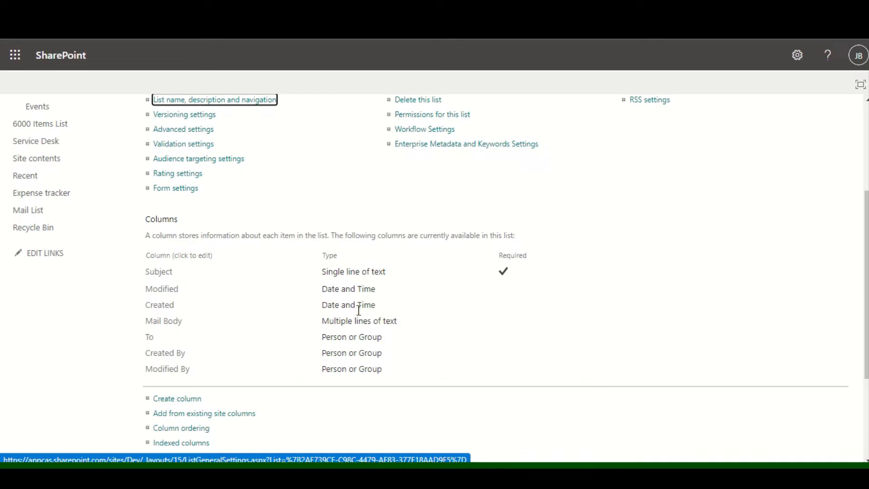
pyautogui.tripleClick(324, 321)
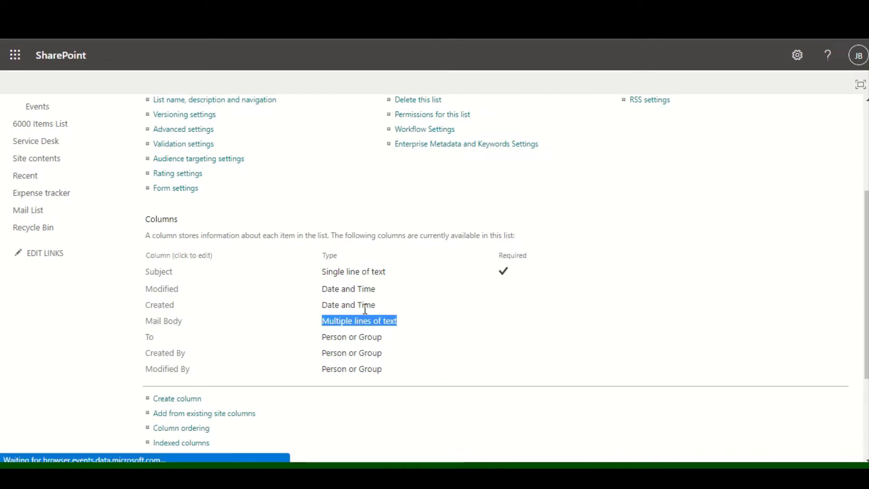
pyautogui.scroll(-3, 370, 319)
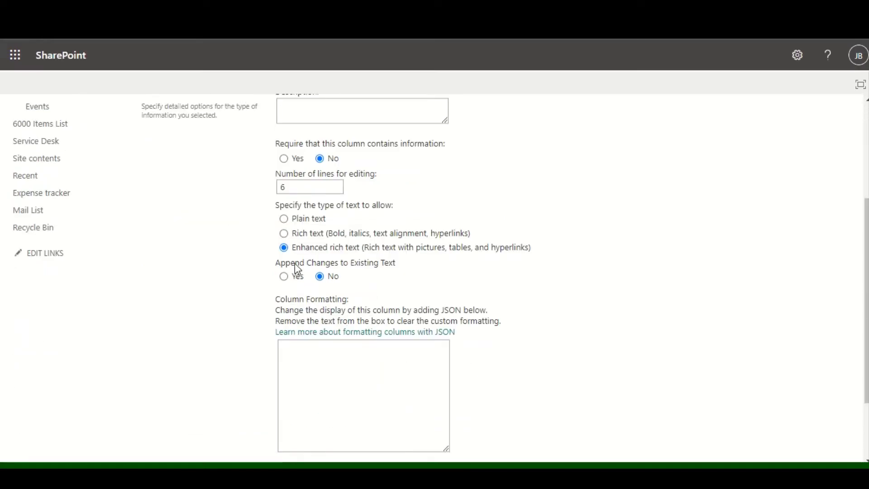
pyautogui.moveTo(361, 247); pyautogui.dragTo(297, 248)
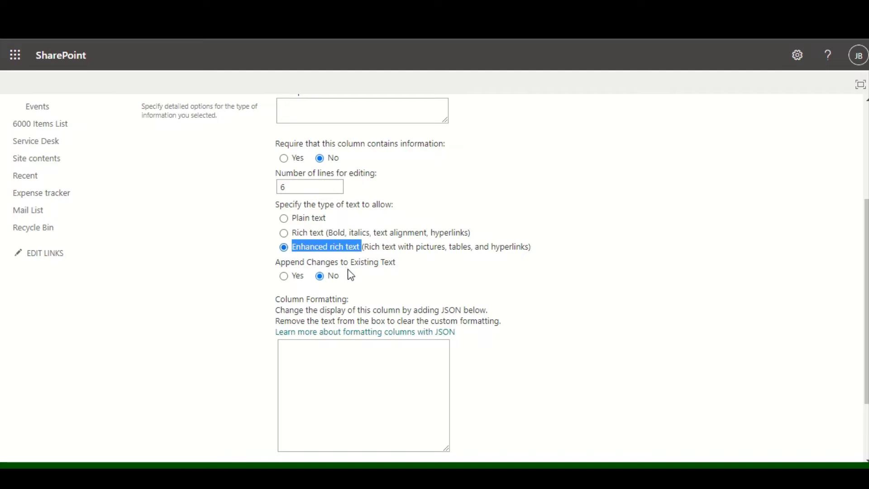
pyautogui.scroll(3, 351, 272)
pyautogui.scroll(-3, 351, 272)
pyautogui.scroll(4, 349, 290)
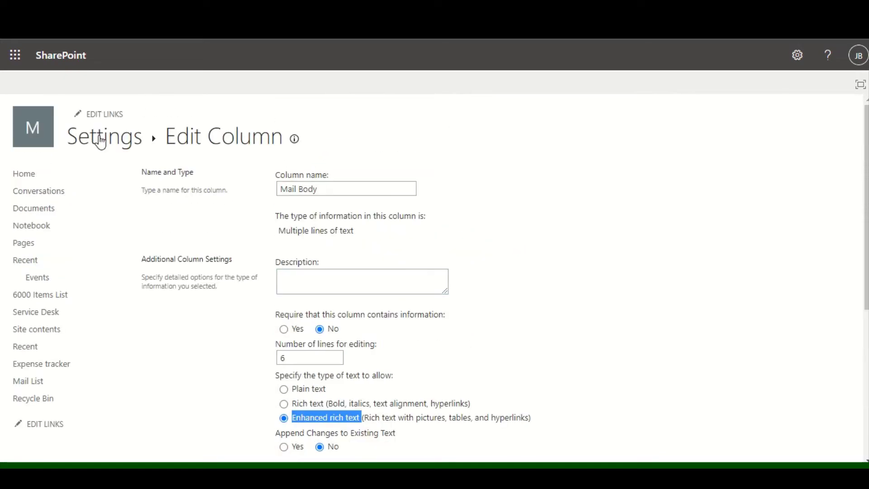
pyautogui.click(132, 141)
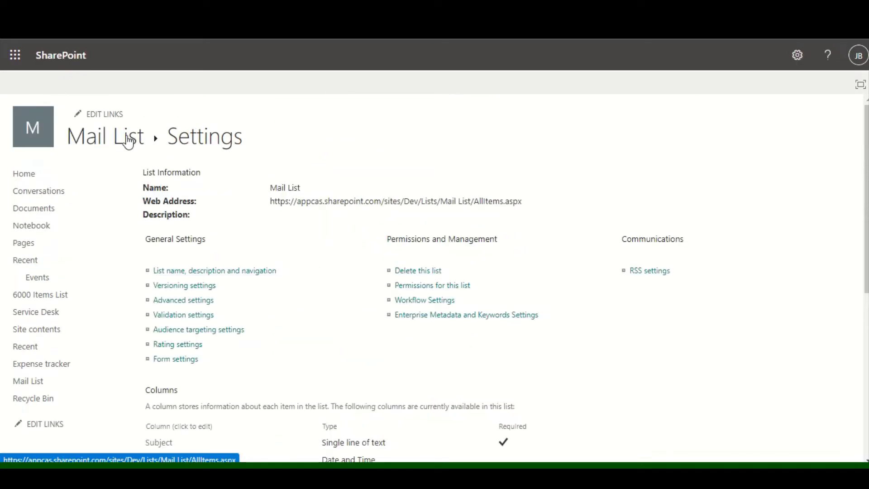
pyautogui.click(128, 140)
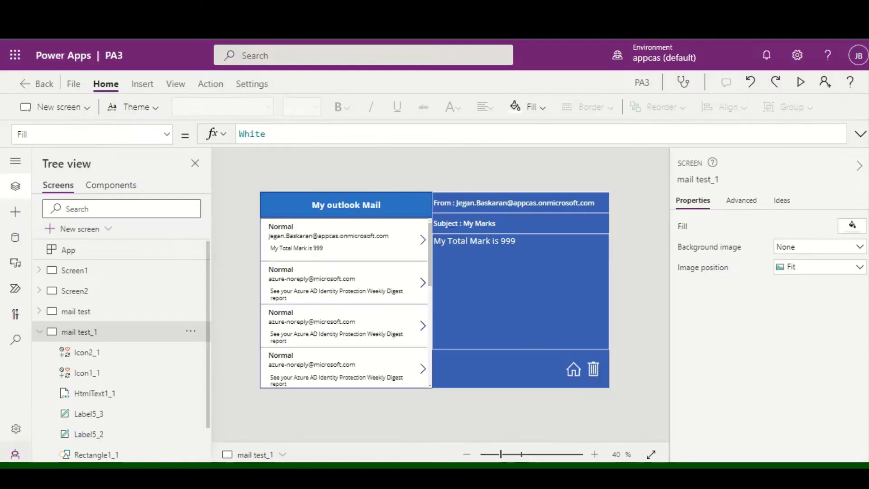
# Add the Mail List as a data source through the existing SharePoint connection and recent site.
pyautogui.click(15, 239)
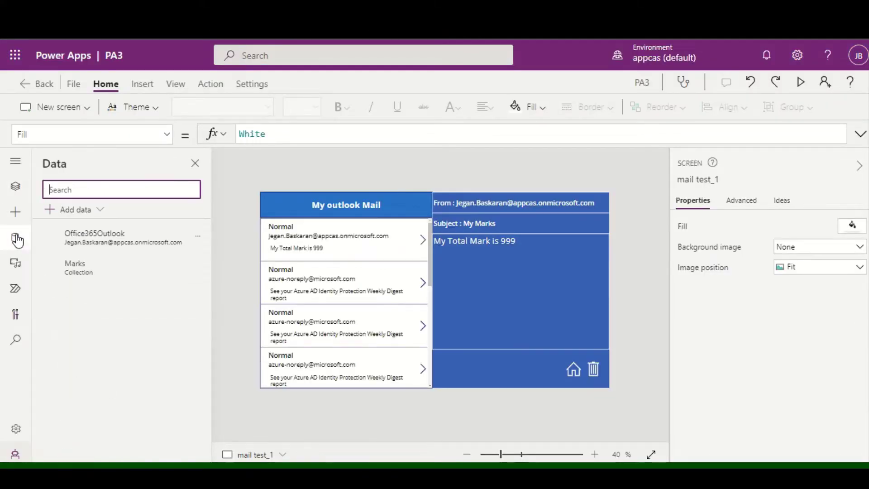
pyautogui.click(89, 212)
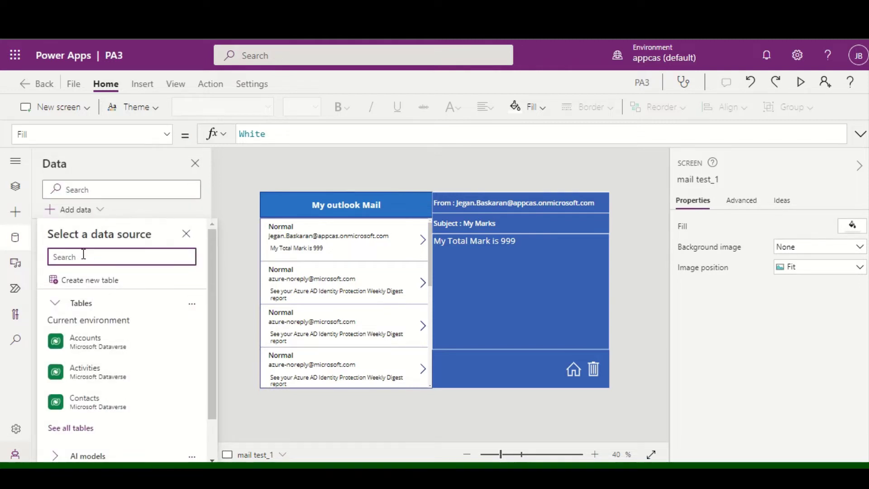
pyautogui.write('sharepoinyt')
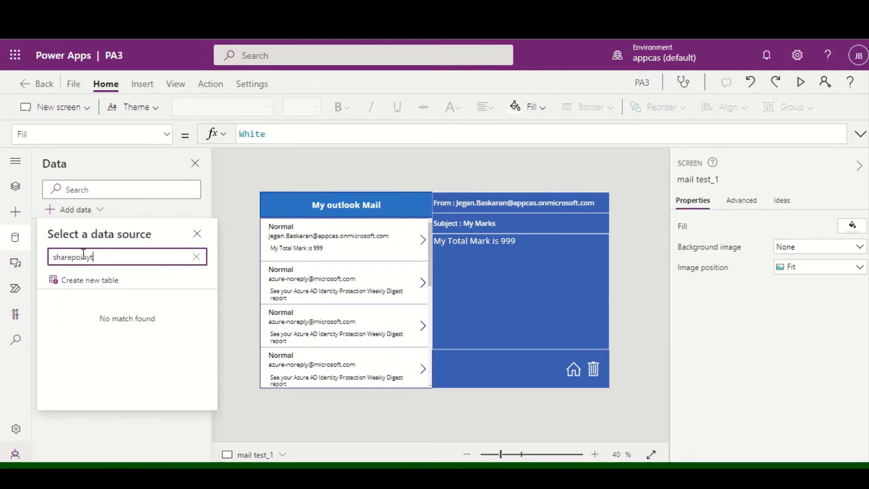
pyautogui.press('BackSpace')
pyautogui.press('BackSpace')
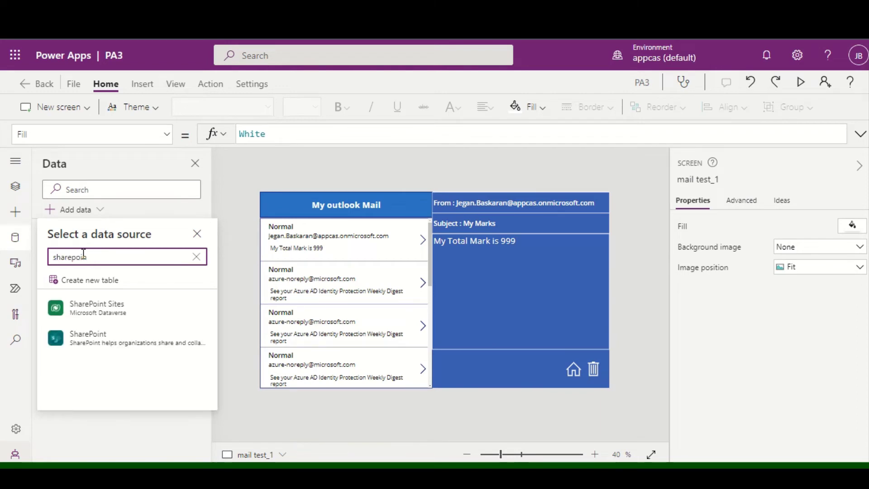
pyautogui.click(102, 340)
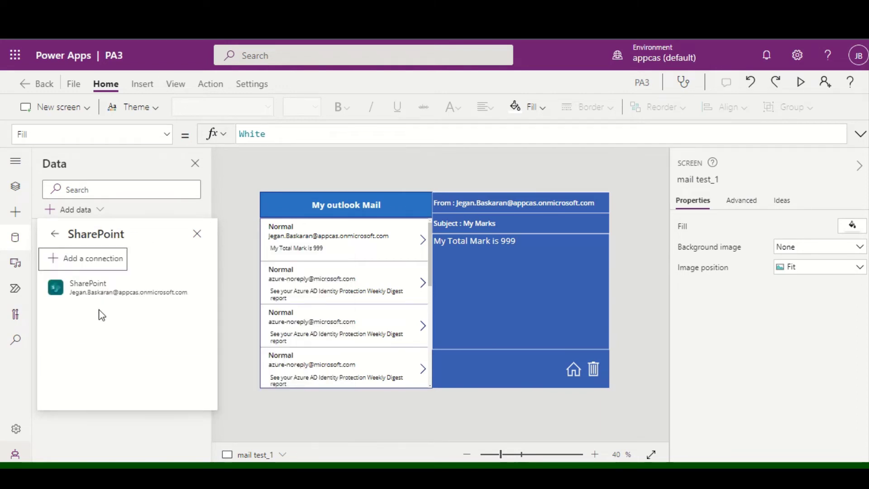
pyautogui.click(120, 291)
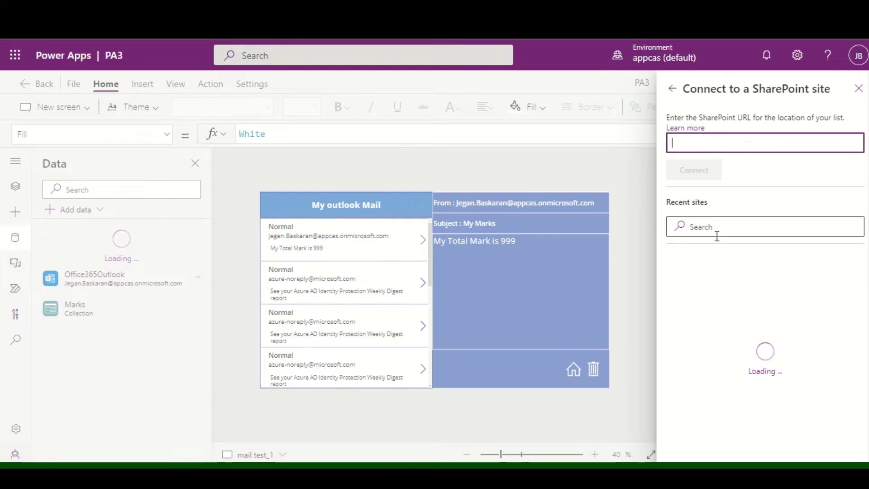
pyautogui.click(714, 278)
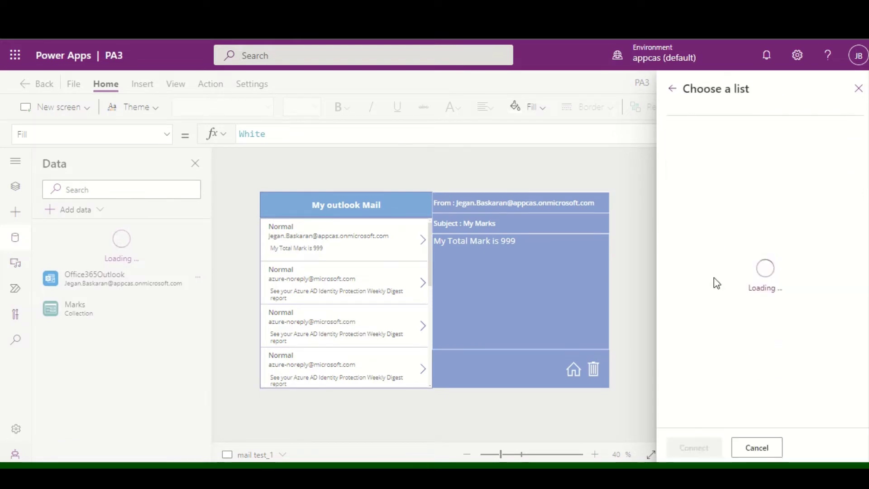
pyautogui.click(712, 281)
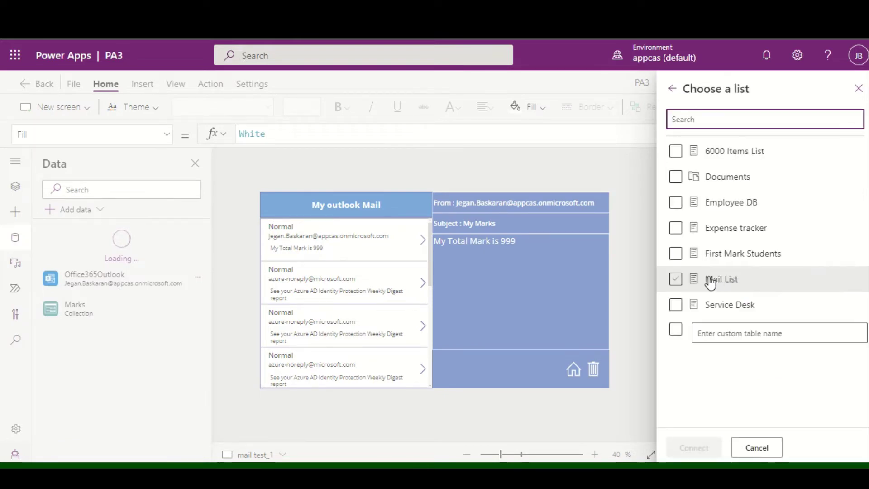
pyautogui.click(676, 279)
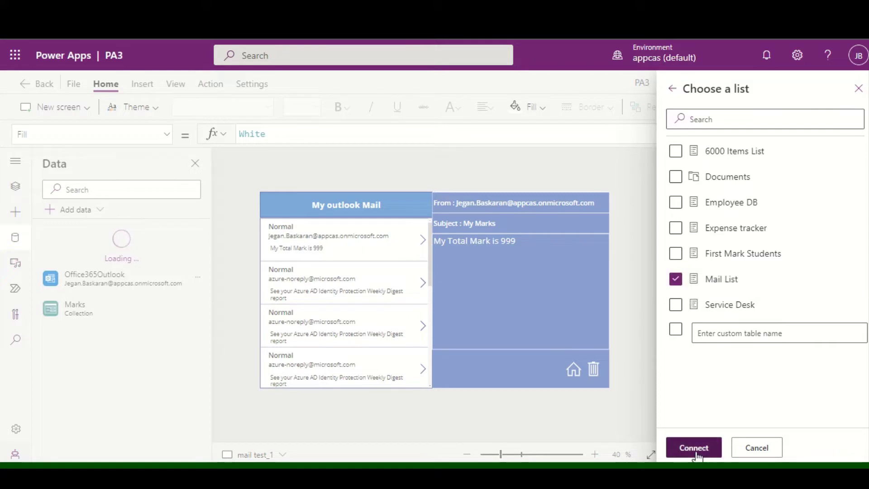
pyautogui.click(694, 447)
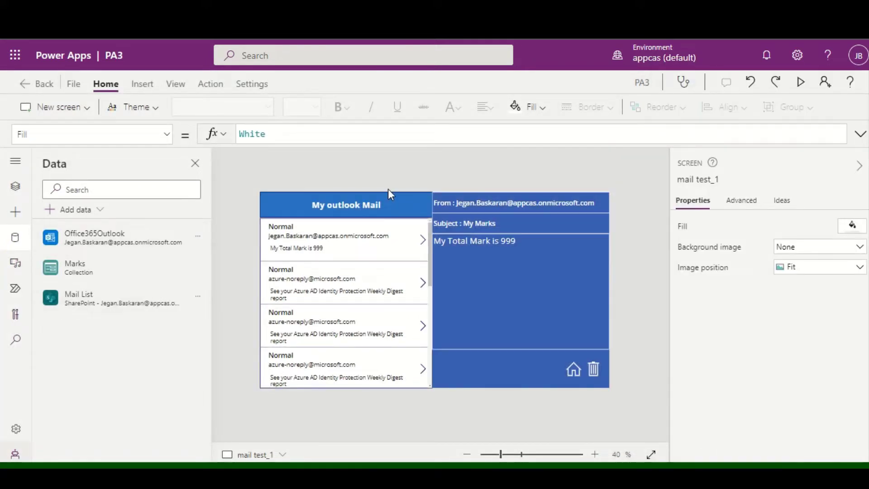
# Clear Gallery2_1's Outlook Items formula and set its data source to 'Mail List'.
pyautogui.click(15, 186)
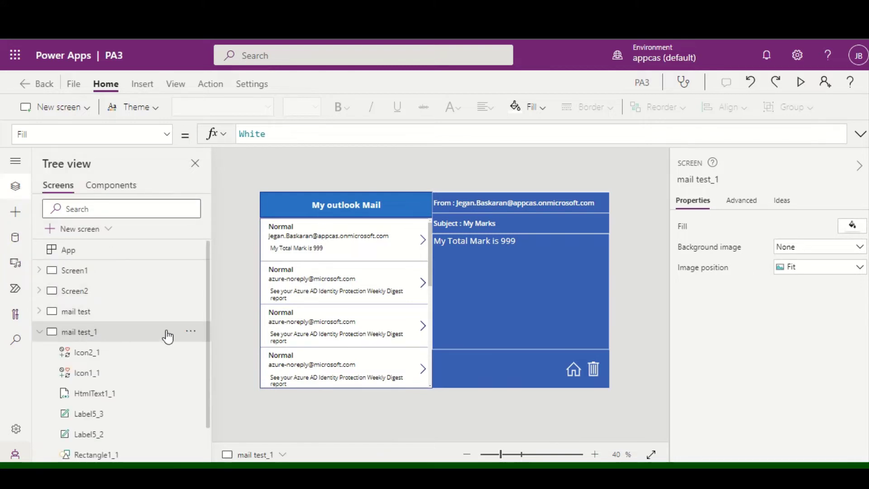
pyautogui.scroll(-1, 92, 389)
pyautogui.scroll(-1, 132, 371)
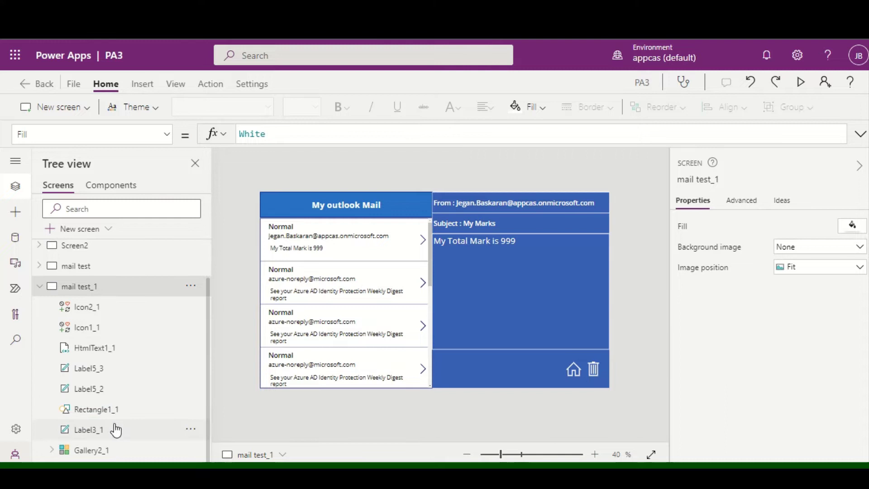
pyautogui.click(93, 451)
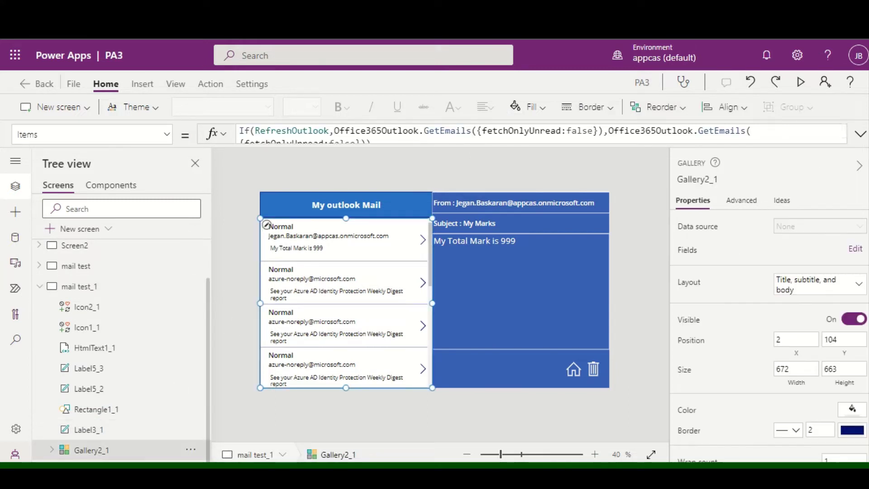
pyautogui.click(523, 141)
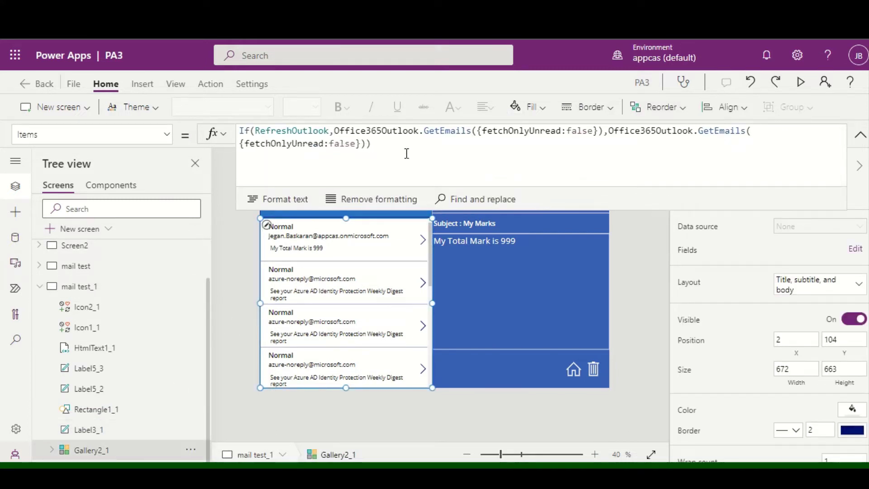
pyautogui.moveTo(406, 151); pyautogui.dragTo(256, 118)
pyautogui.press('Delete')
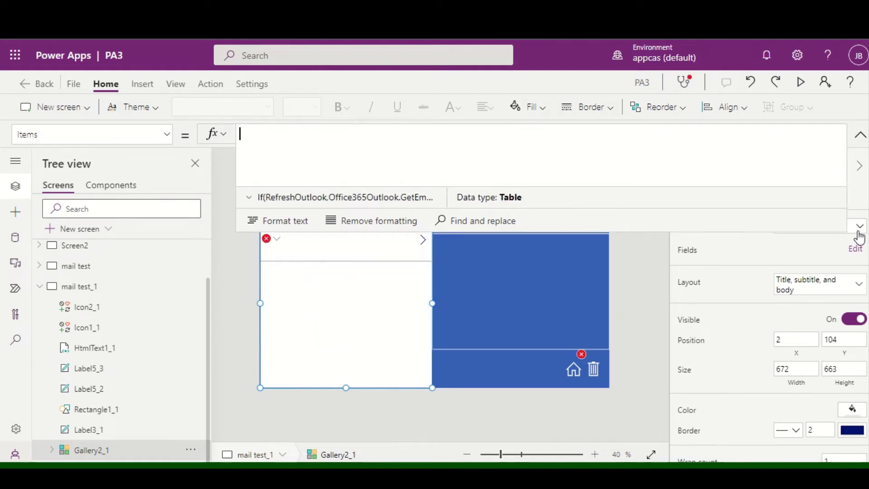
pyautogui.click(859, 226)
pyautogui.click(654, 374)
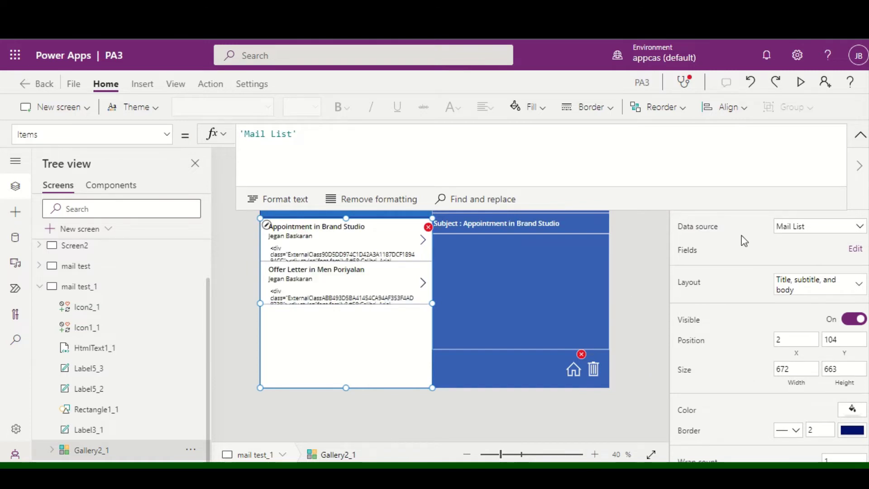
# In the gallery's Edit fields, set the To field's display value to Email.
pyautogui.click(855, 250)
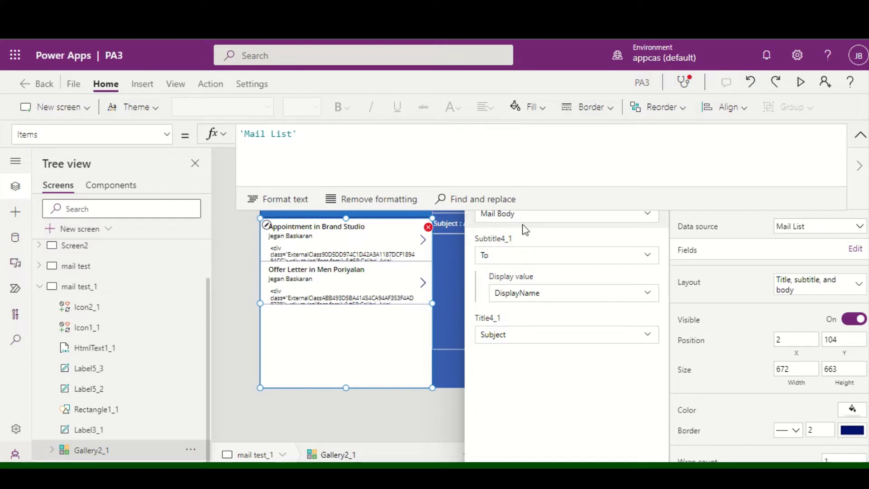
pyautogui.click(528, 297)
pyautogui.click(528, 297)
pyautogui.click(526, 297)
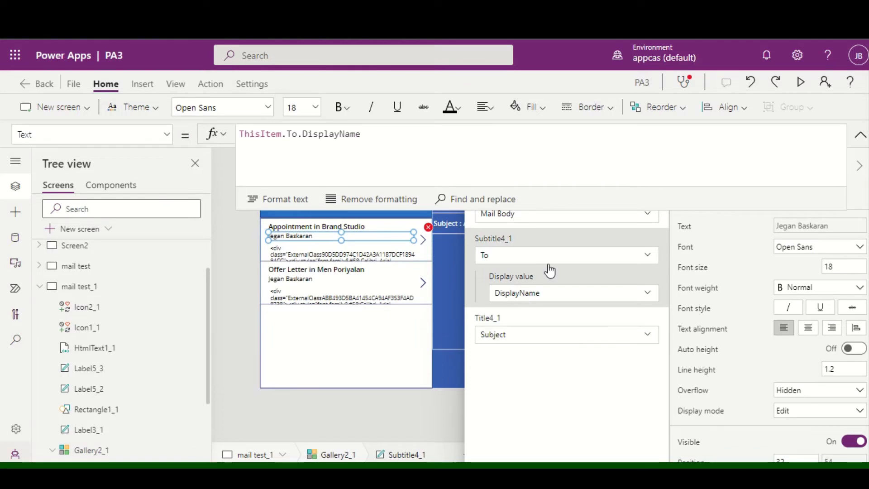
pyautogui.click(549, 294)
pyautogui.click(533, 366)
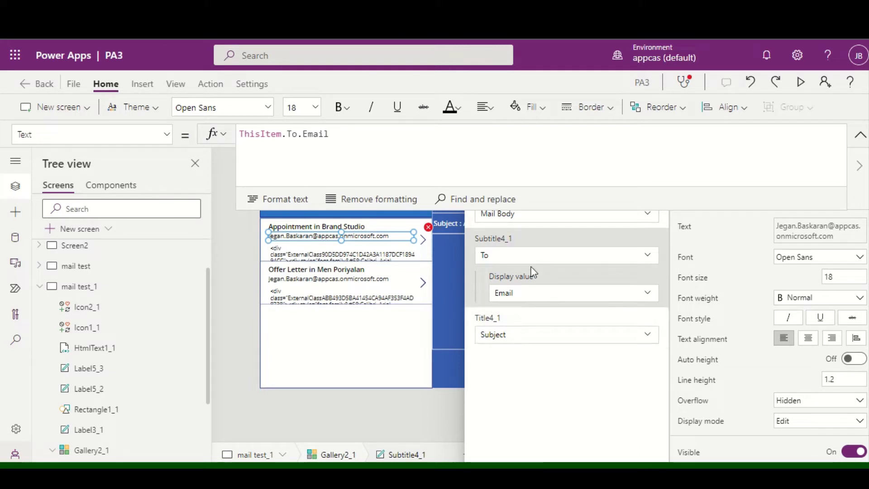
# Switch Body2_1's field from Mail Body to Subject, then review the title, body and message areas.
pyautogui.click(530, 222)
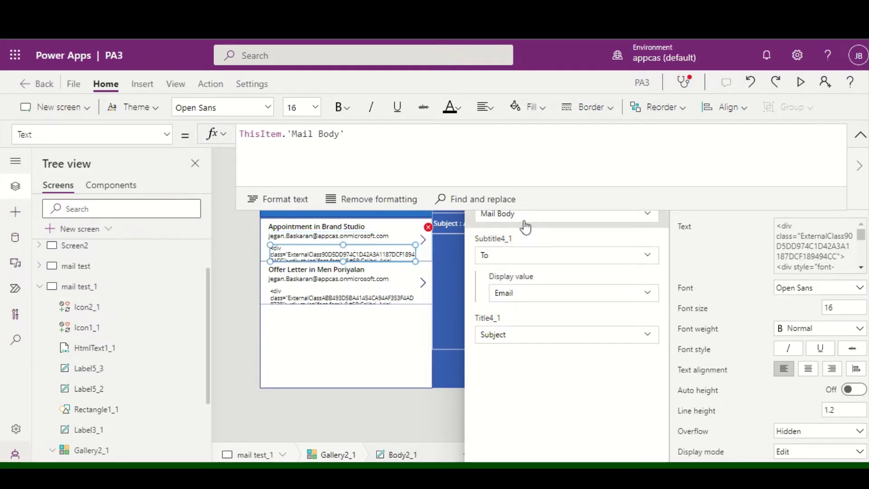
pyautogui.click(525, 222)
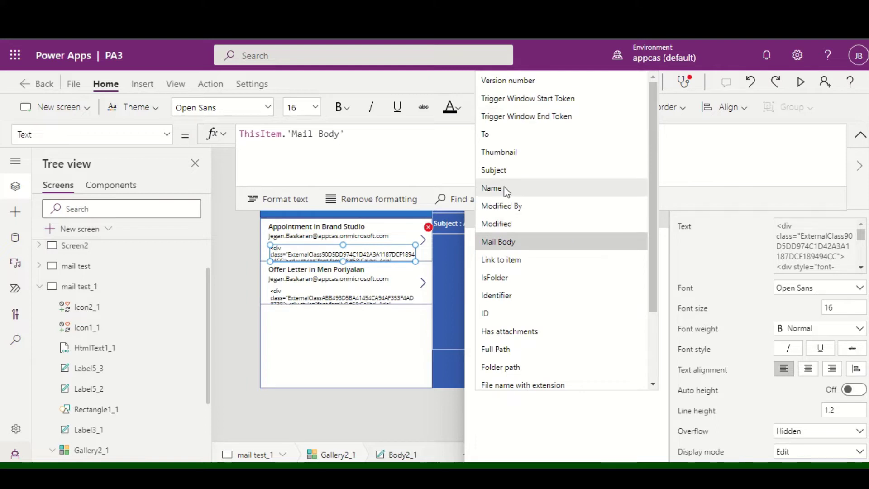
pyautogui.click(524, 170)
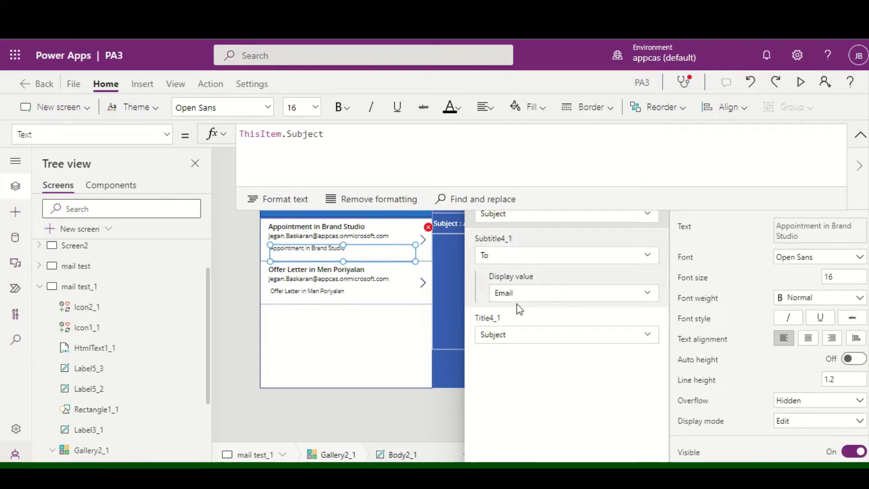
pyautogui.click(860, 135)
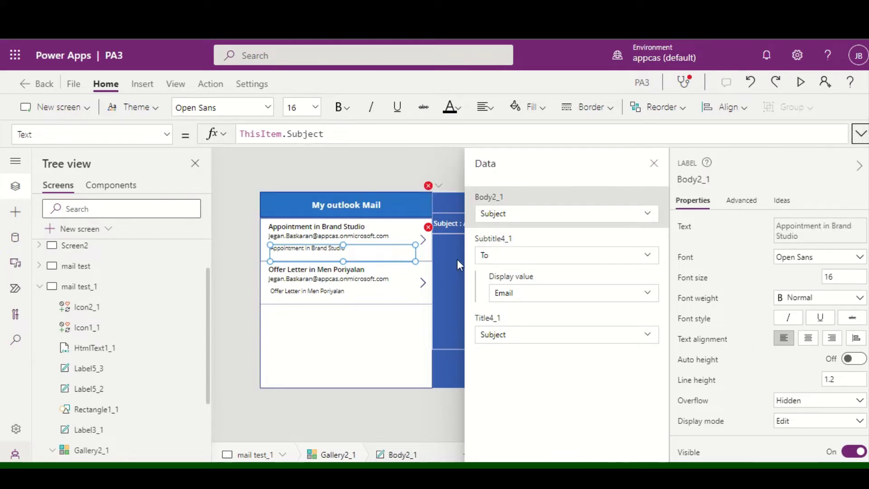
pyautogui.click(497, 337)
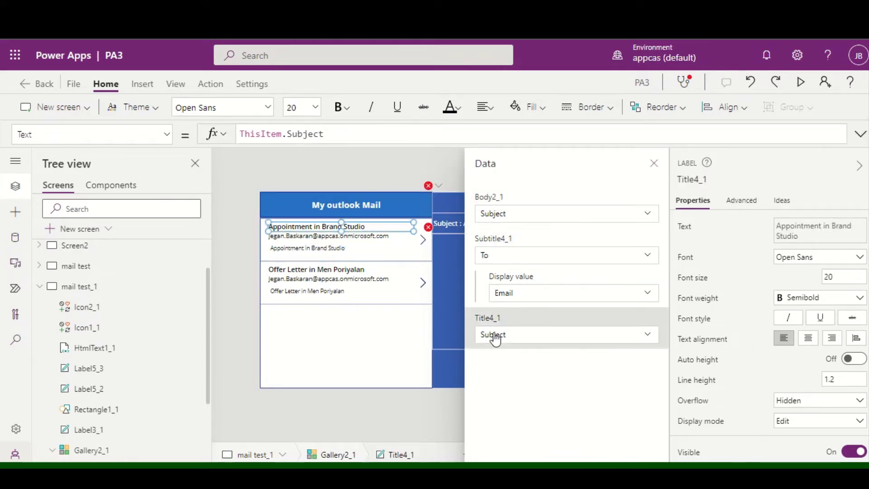
pyautogui.click(323, 248)
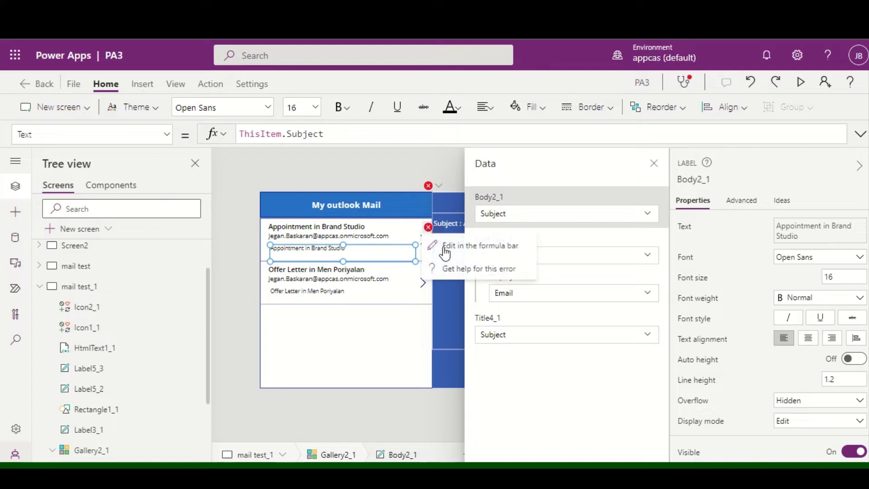
pyautogui.click(445, 247)
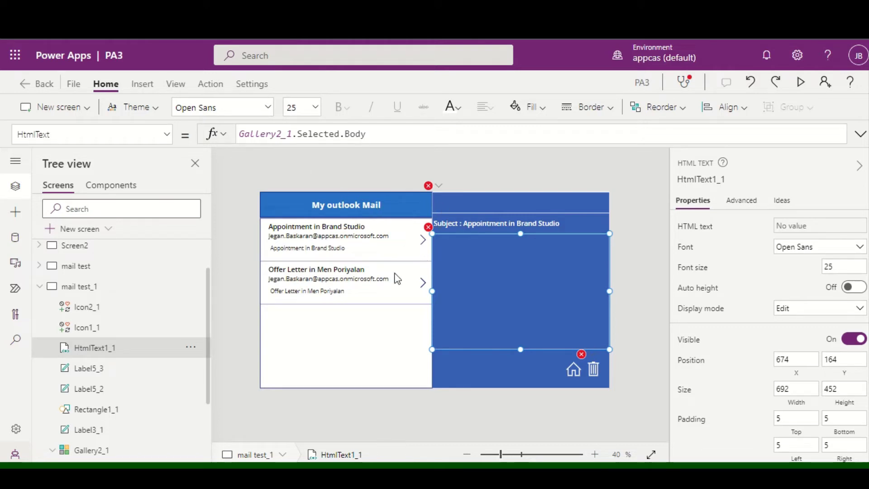
# Replace HtmlText1_1's invalid Body reference with Gallery2_1.Selected.'Mail Body', then check the subject label's formula.
pyautogui.doubleClick(358, 133)
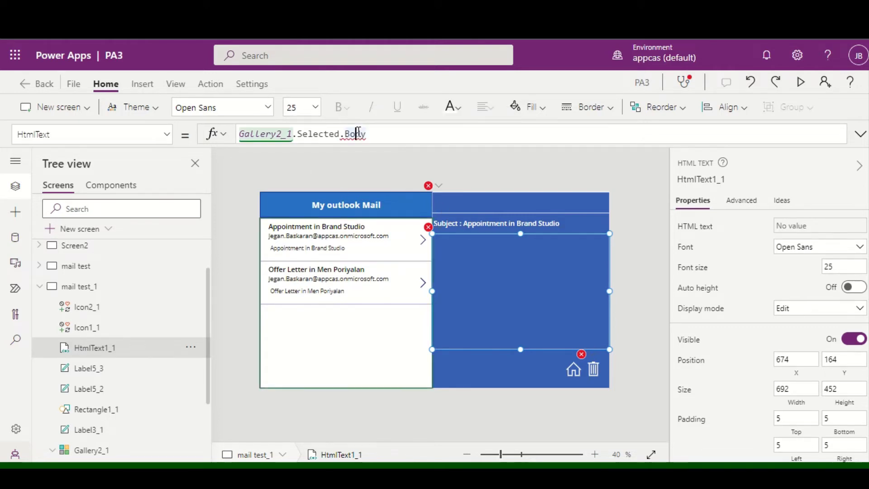
pyautogui.press('BackSpace')
pyautogui.press('BackSpace')
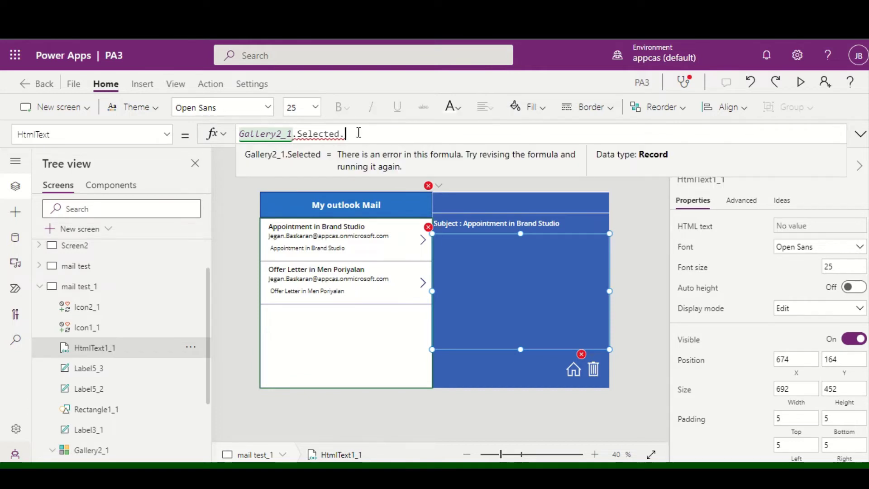
pyautogui.scroll(-3, 346, 178)
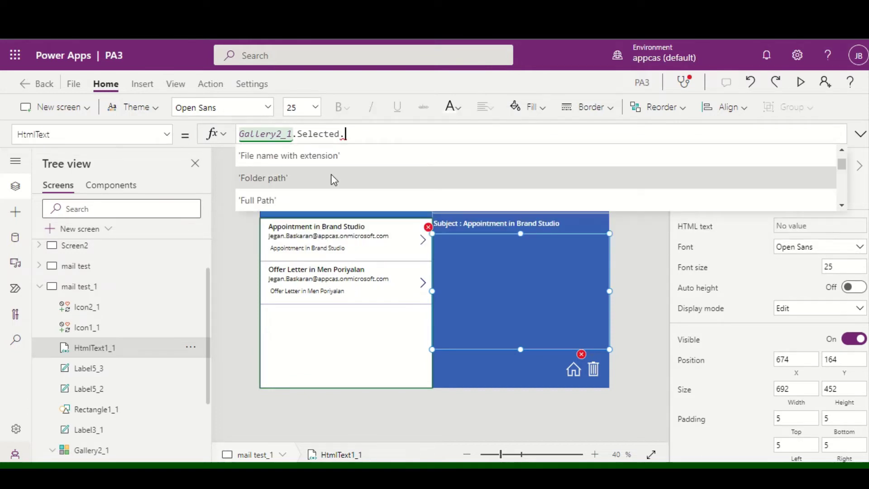
pyautogui.scroll(-5, 334, 180)
pyautogui.scroll(6, 334, 179)
pyautogui.scroll(-3, 333, 179)
pyautogui.scroll(3, 334, 179)
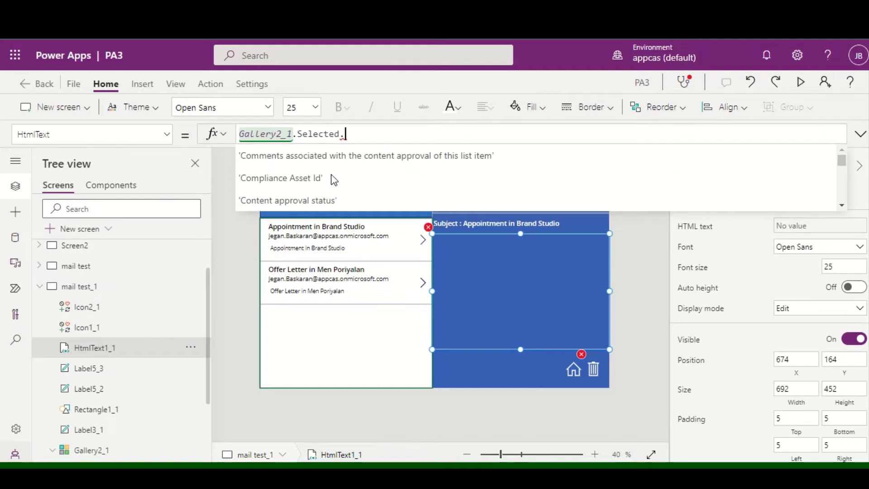
pyautogui.scroll(-3, 334, 180)
pyautogui.click(311, 169)
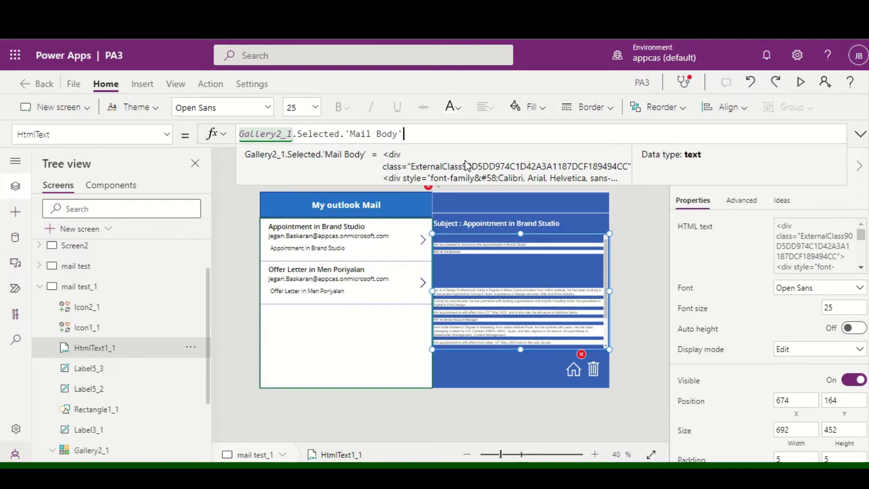
pyautogui.click(488, 220)
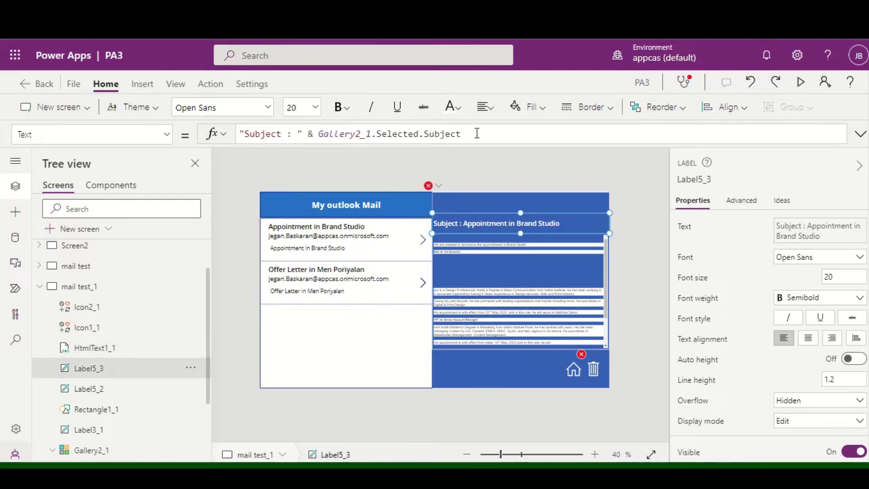
pyautogui.doubleClick(446, 133)
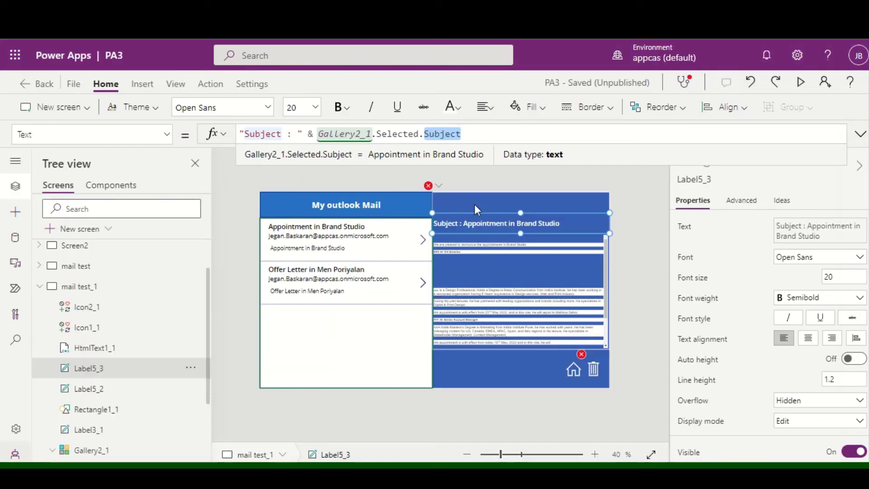
# Set Label5_2's Text to "To : " & Gallery2_1.Selected.To.Email, replacing the From reference and caption.
pyautogui.click(474, 204)
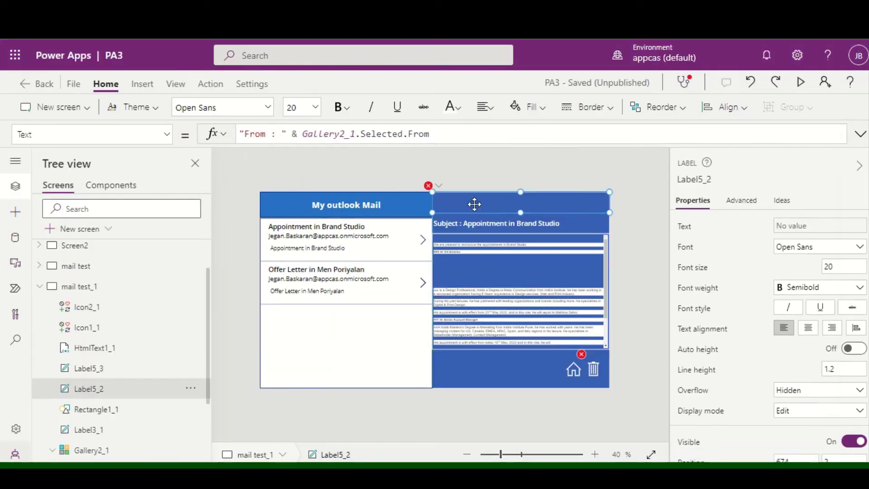
pyautogui.doubleClick(422, 134)
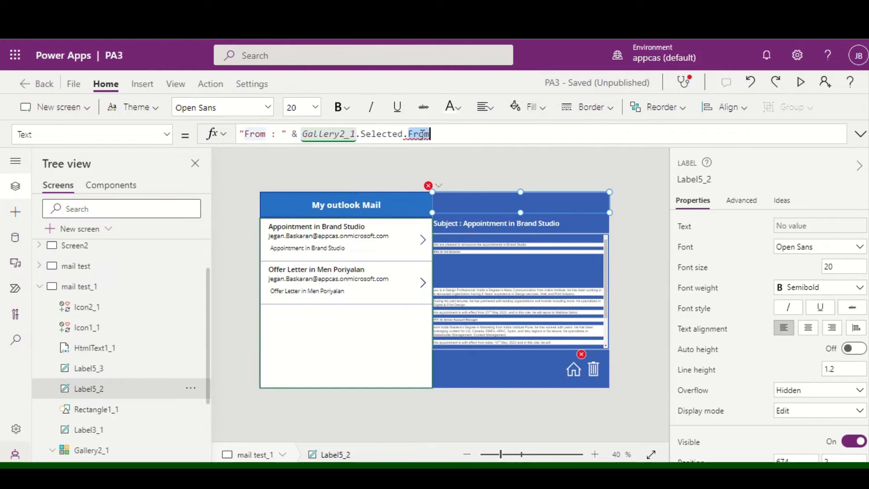
pyautogui.press('BackSpace')
pyautogui.write('T')
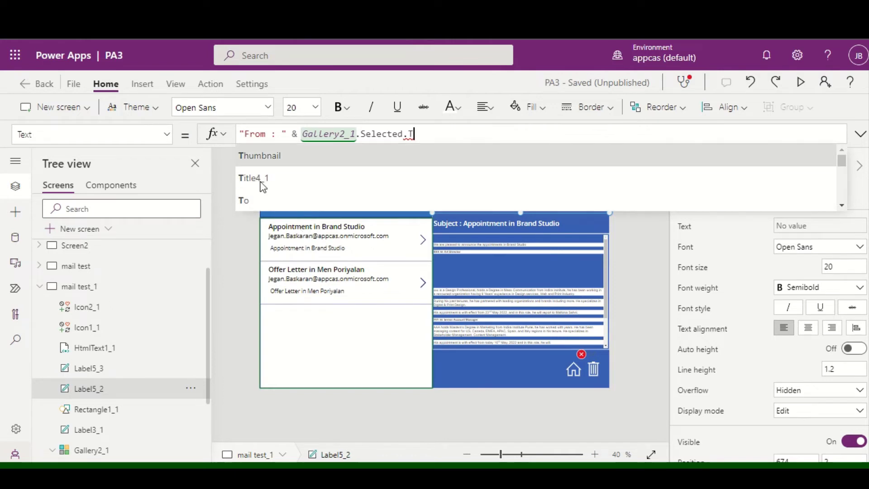
pyautogui.click(256, 199)
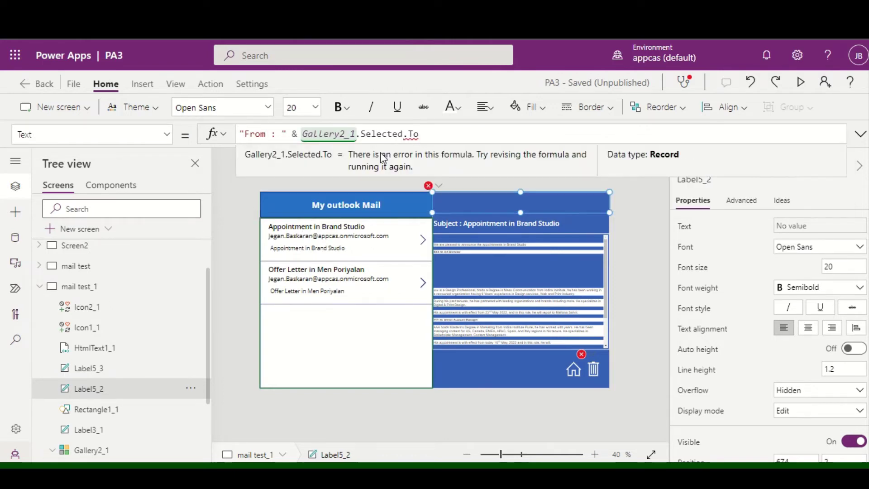
pyautogui.write('.E')
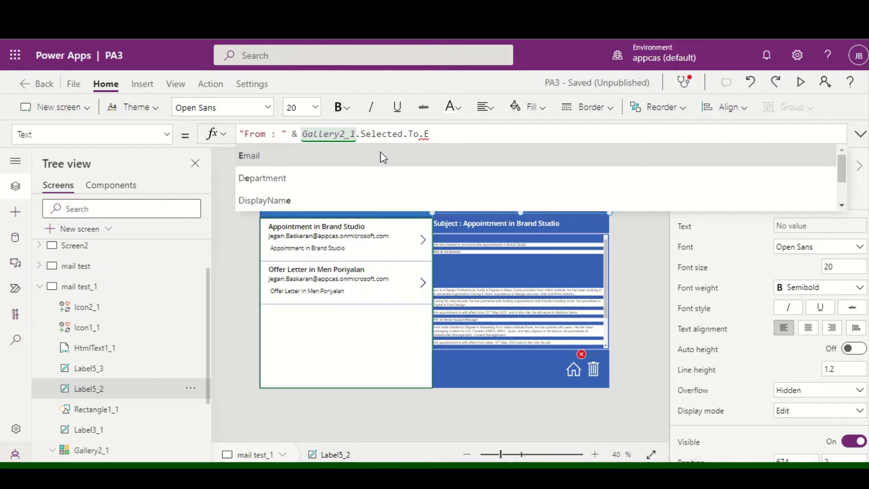
pyautogui.write('mail')
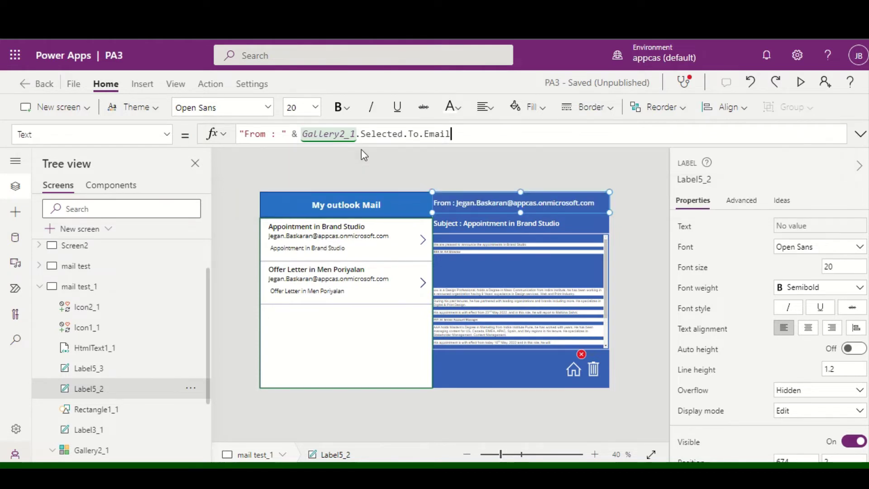
pyautogui.doubleClick(258, 135)
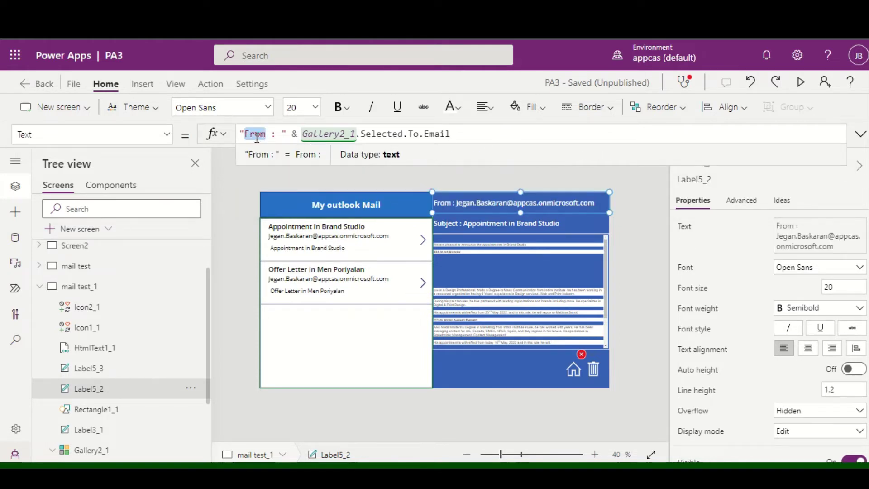
pyautogui.write('To')
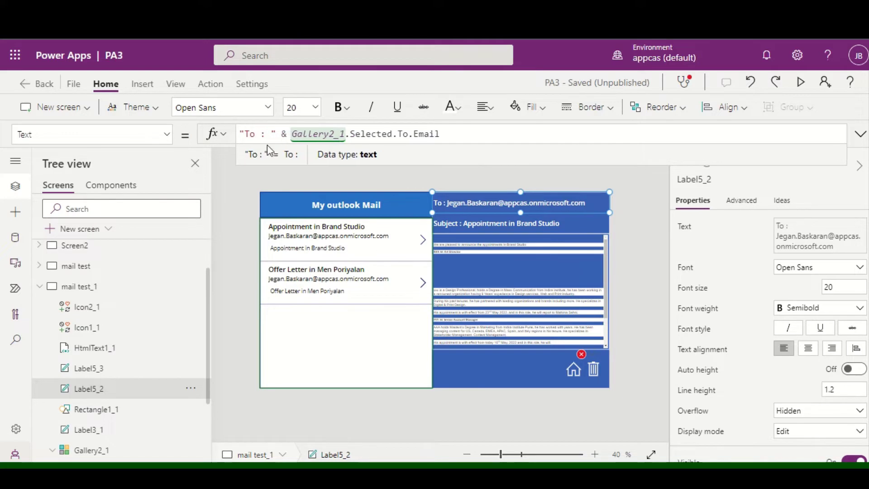
# Preview the app and switch between the Offer Letter and Appointment mails to compare their details.
pyautogui.click(800, 83)
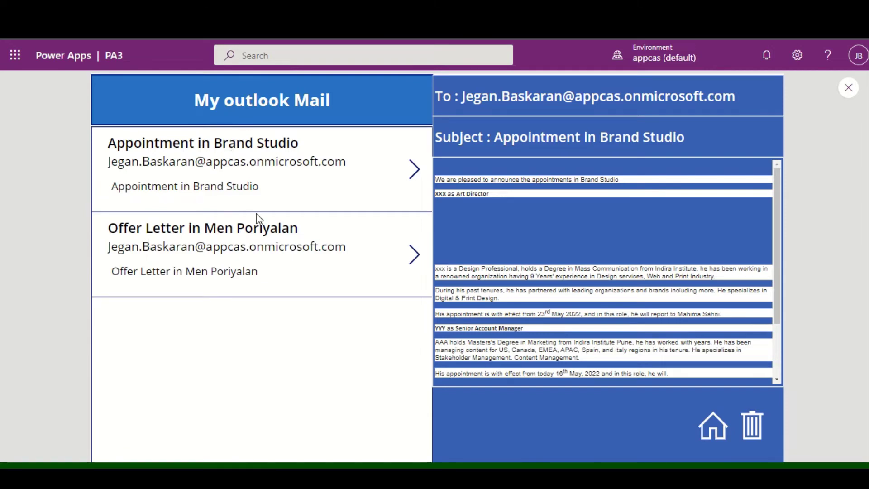
pyautogui.click(413, 255)
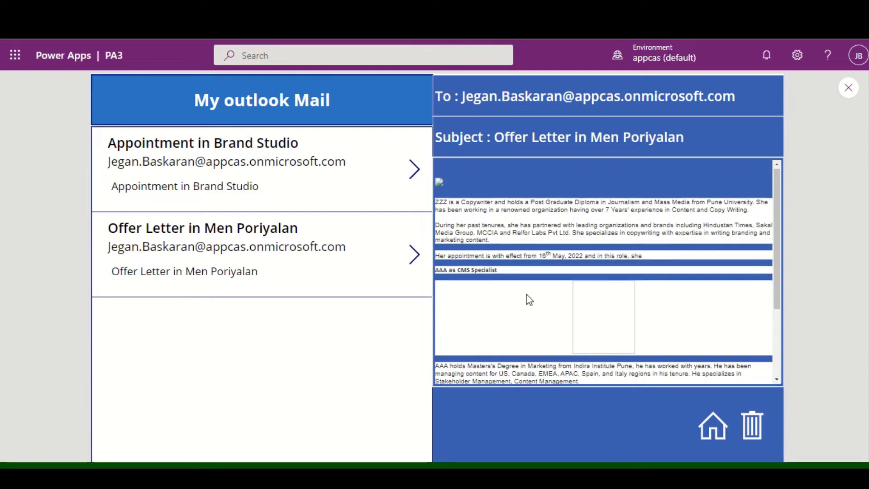
pyautogui.scroll(-3, 527, 299)
pyautogui.click(414, 170)
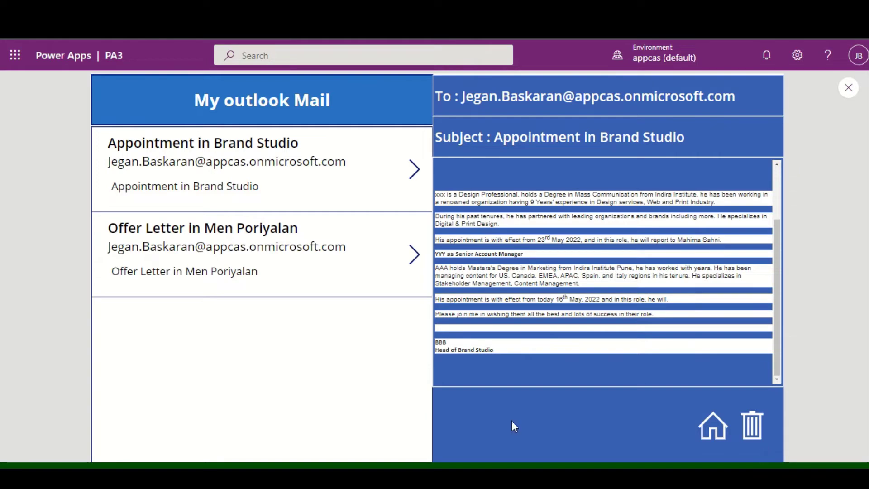
pyautogui.scroll(2, 563, 294)
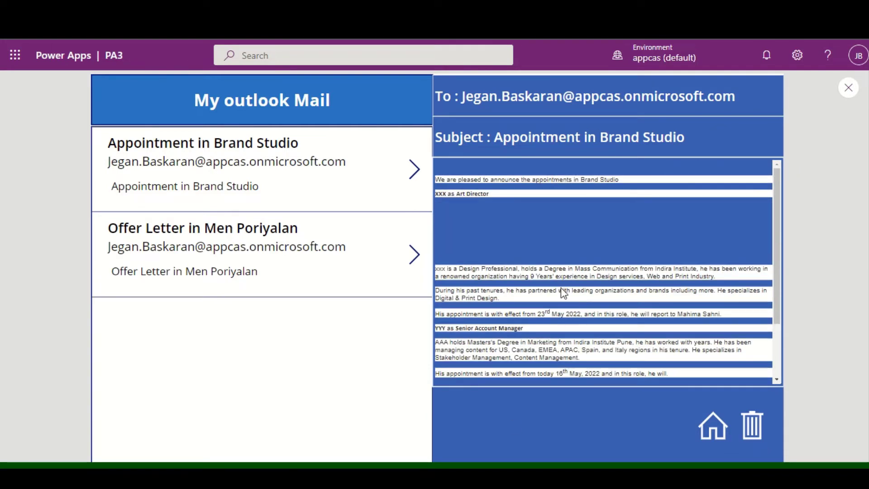
pyautogui.click(415, 254)
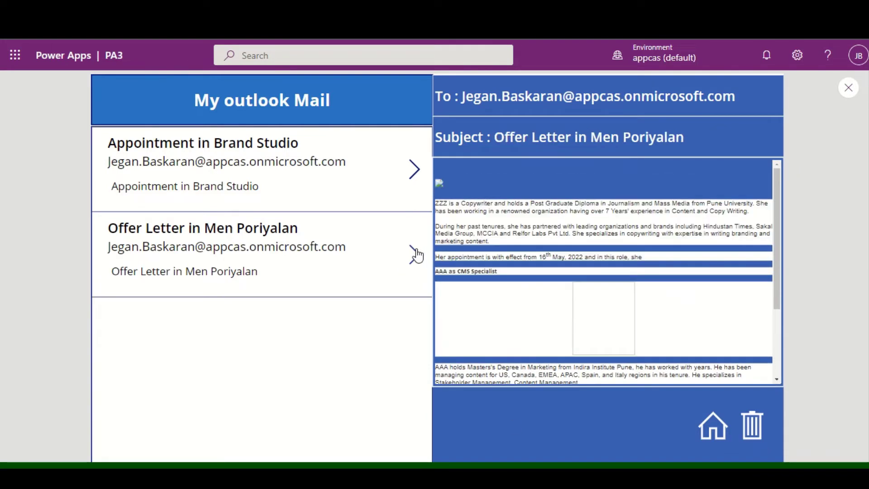
pyautogui.scroll(-3, 588, 298)
pyautogui.scroll(3, 588, 298)
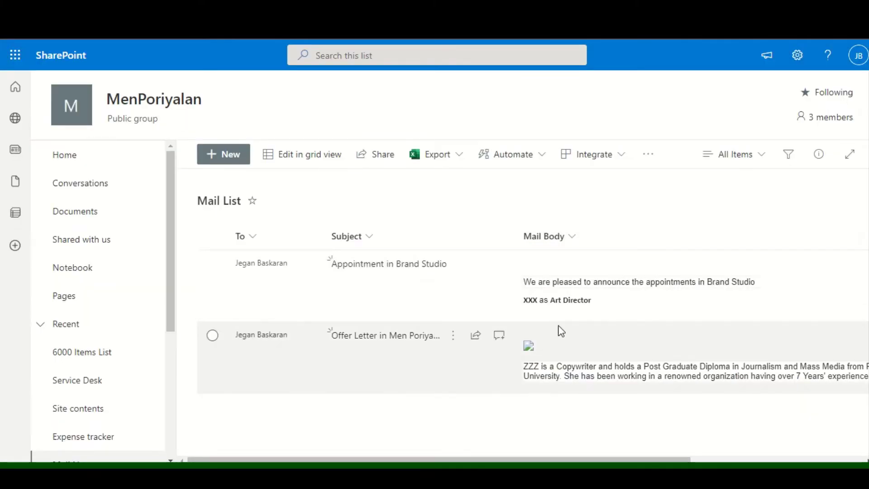
# Open the Offer Letter in Men Poriyalan item's Mail Body in the rich-text editor and scroll to the signature.
pyautogui.click(569, 341)
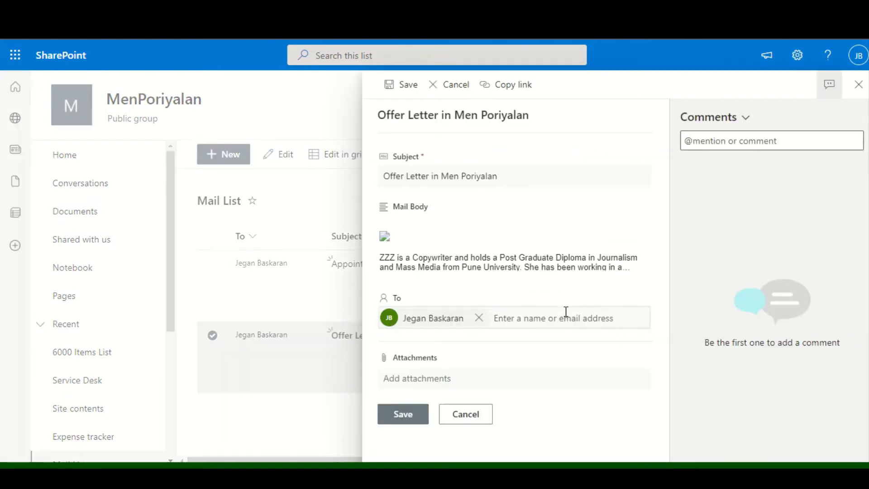
pyautogui.moveTo(509, 251)
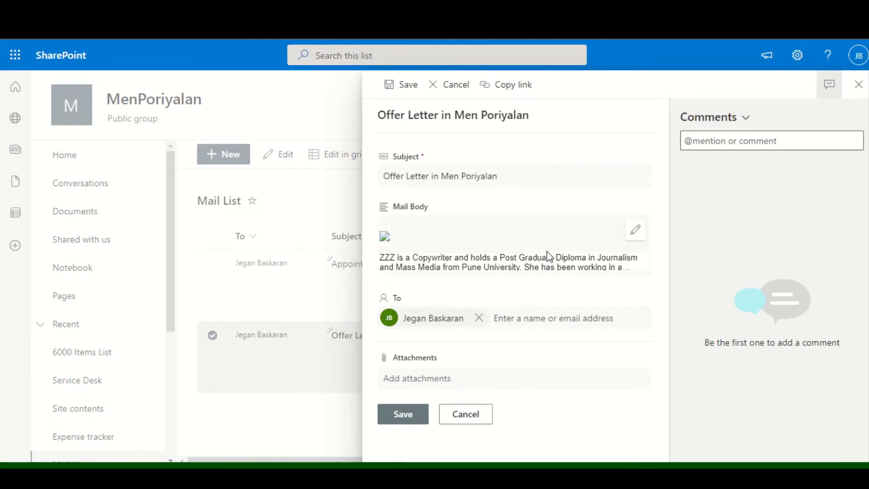
pyautogui.click(635, 230)
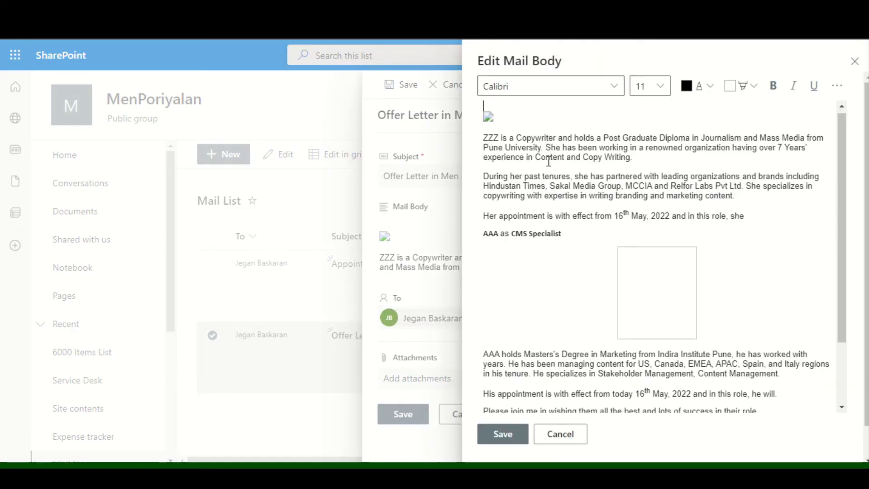
pyautogui.scroll(-3, 549, 162)
pyautogui.scroll(-1, 593, 328)
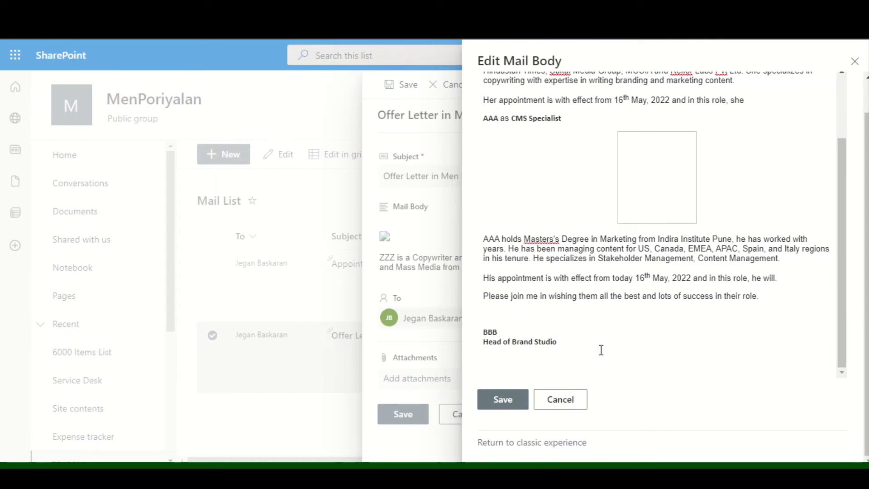
# Switch to the classic editor and load the PowerApps – Work with Variables picture into the empty image placeholder.
pyautogui.click(551, 450)
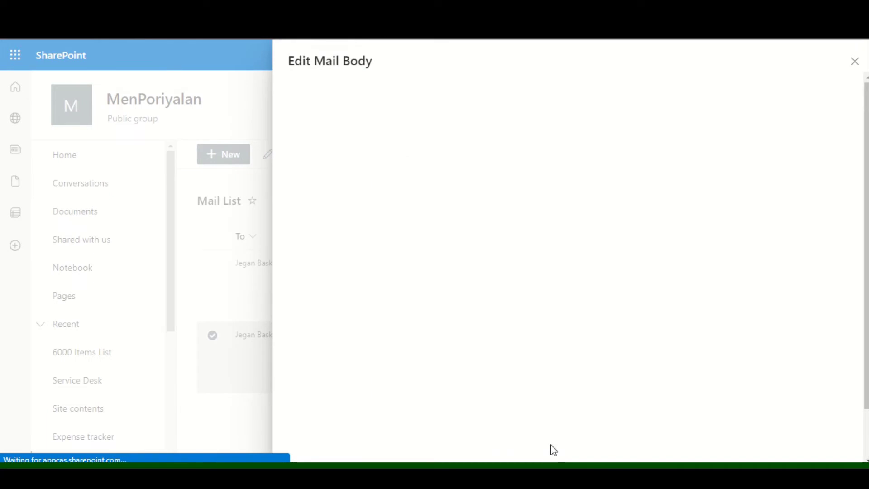
pyautogui.click(557, 342)
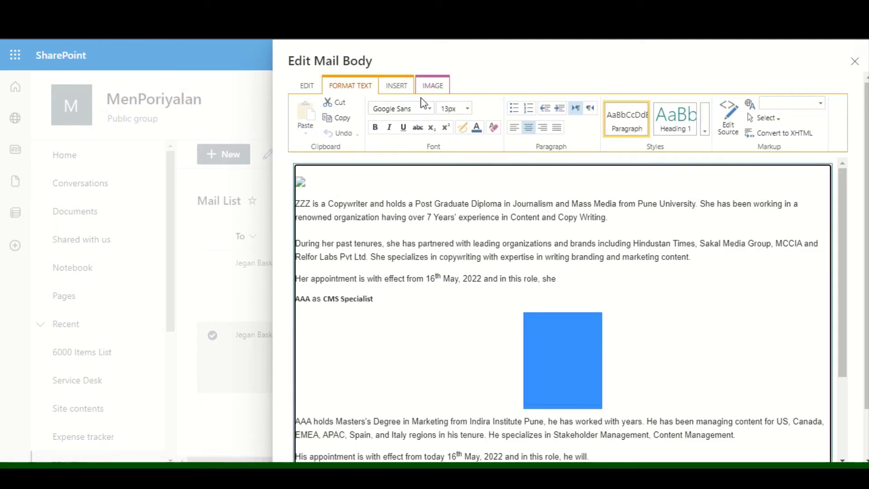
pyautogui.click(430, 84)
pyautogui.click(398, 102)
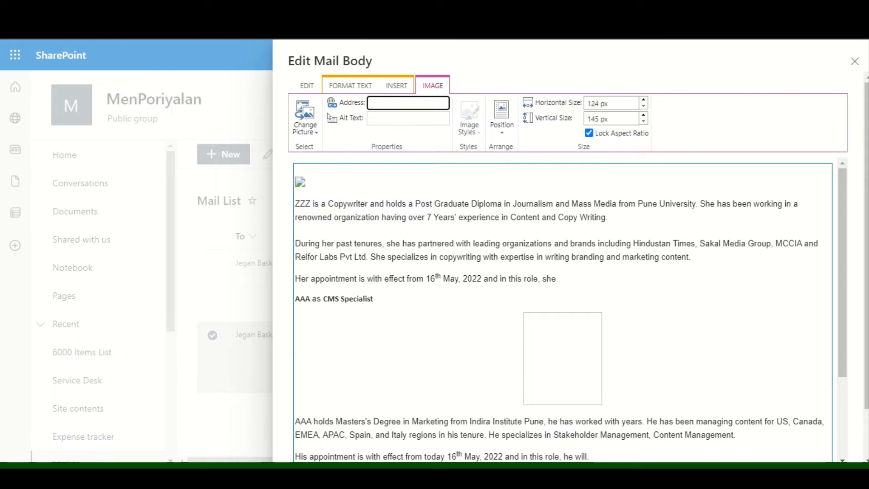
pyautogui.press('Return')
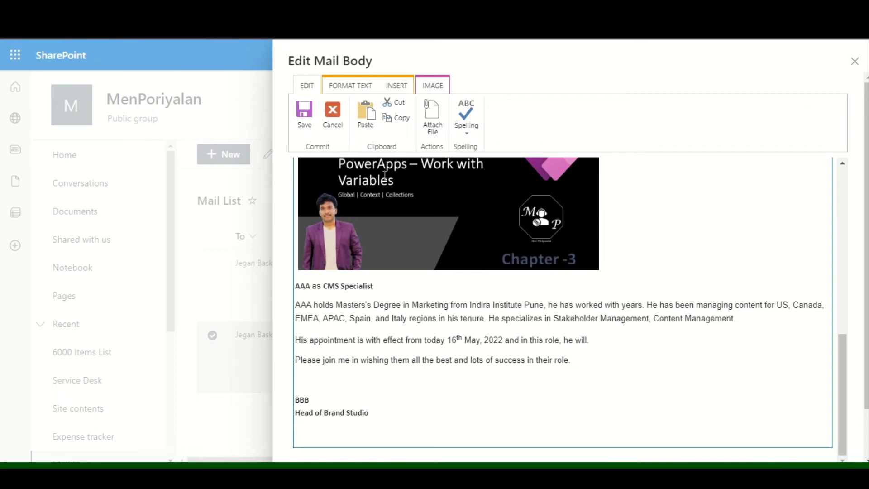
# Review the body's rainbow photo and Work with Variables banner above the letter text.
pyautogui.scroll(-2, 440, 321)
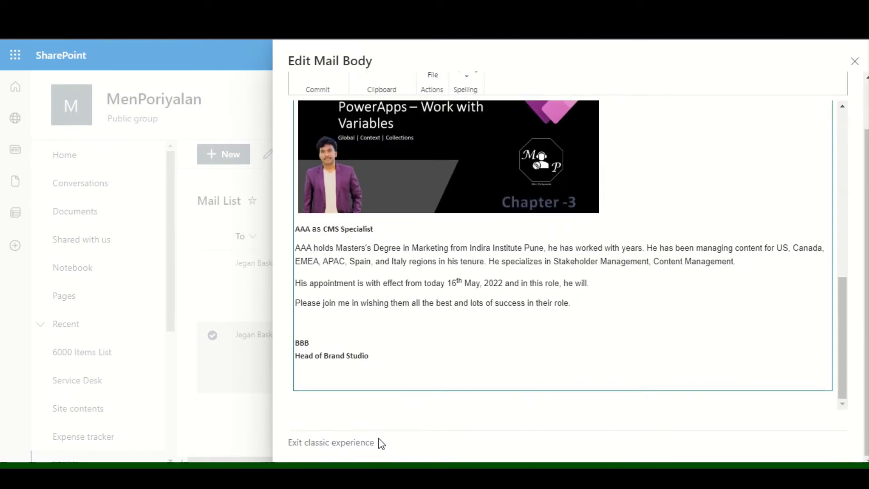
pyautogui.scroll(3, 388, 294)
pyautogui.scroll(5, 389, 293)
pyautogui.scroll(2, 513, 246)
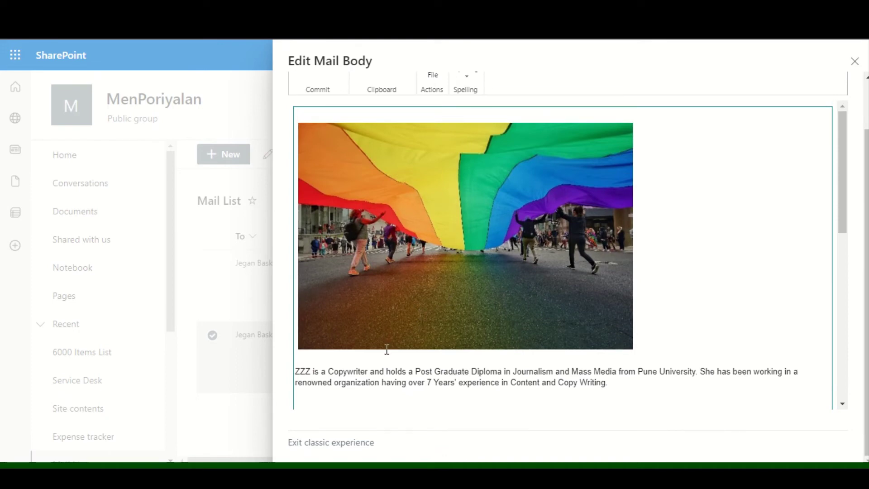
pyautogui.scroll(-10, 387, 349)
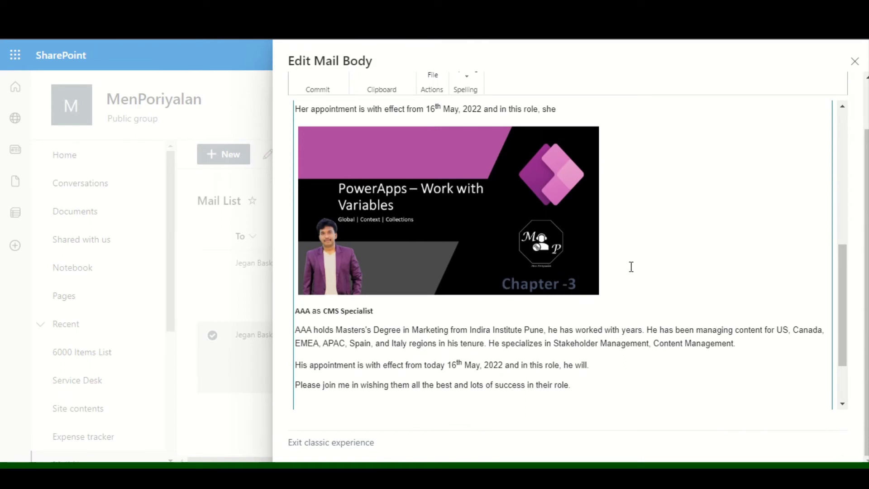
pyautogui.scroll(-1, 620, 271)
pyautogui.scroll(-2, 472, 363)
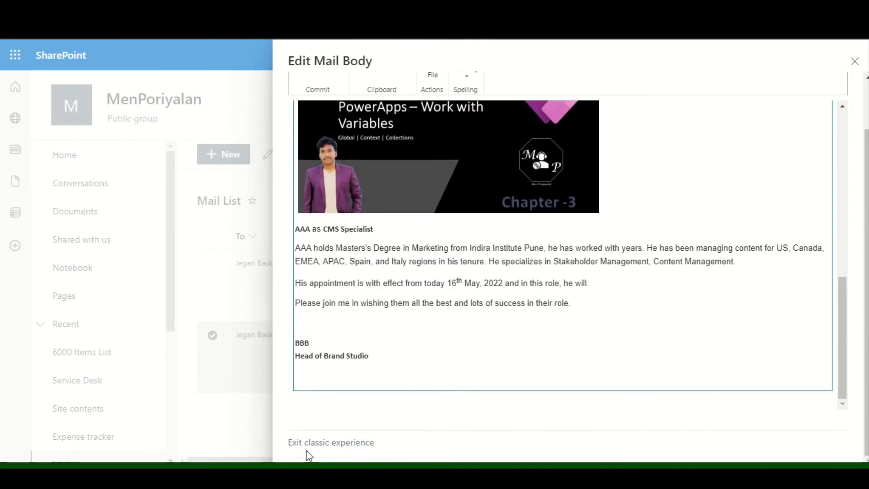
pyautogui.scroll(10, 439, 372)
pyautogui.scroll(2, 434, 306)
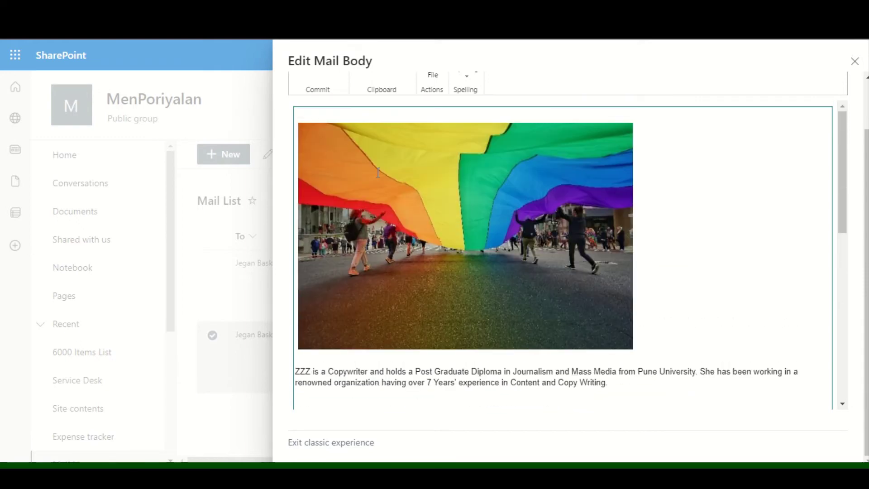
pyautogui.scroll(1, 379, 173)
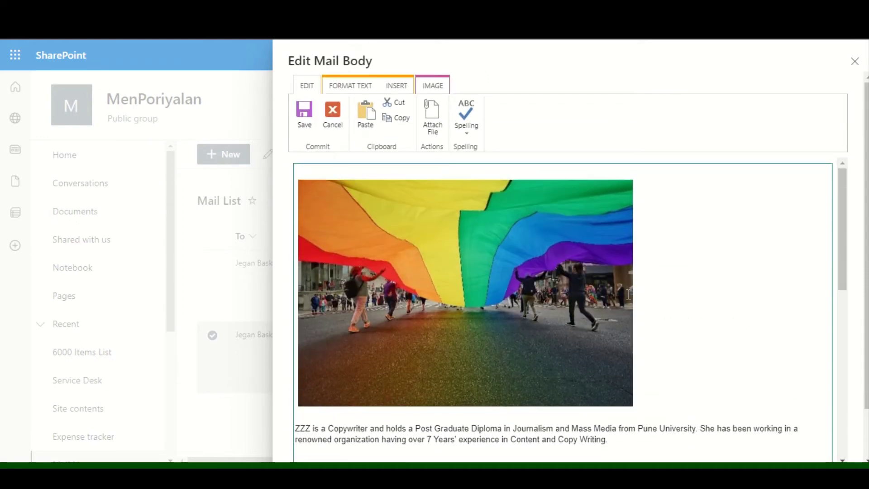
pyautogui.doubleClick(633, 397)
pyautogui.click(661, 340)
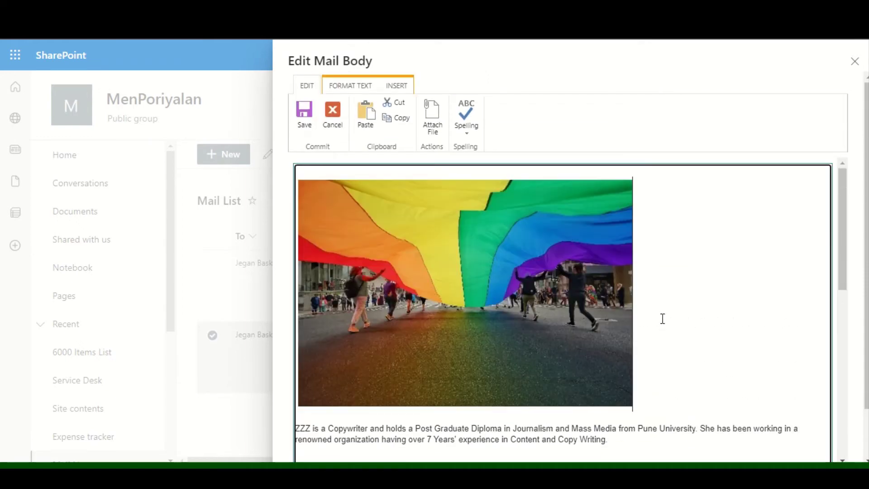
pyautogui.scroll(-5, 661, 318)
pyautogui.scroll(-2, 348, 353)
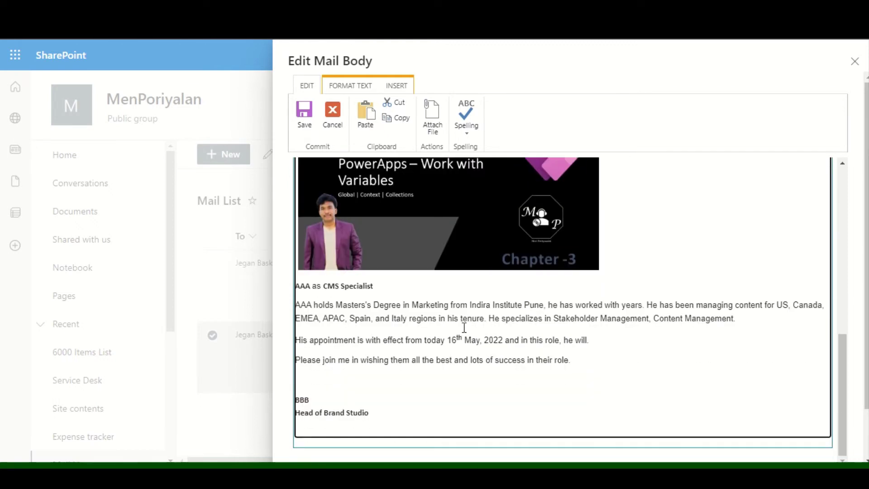
# Colour the AAA paragraphs through the closing wish purple.
pyautogui.click(365, 89)
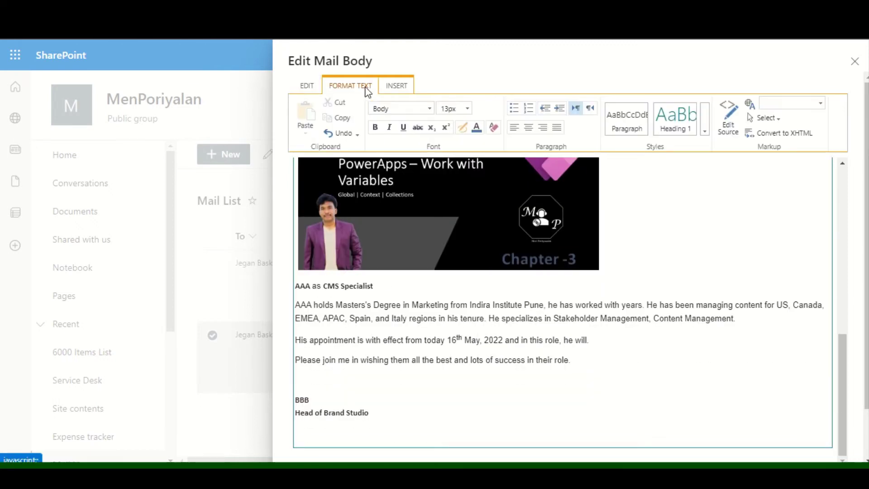
pyautogui.moveTo(571, 361); pyautogui.dragTo(292, 305)
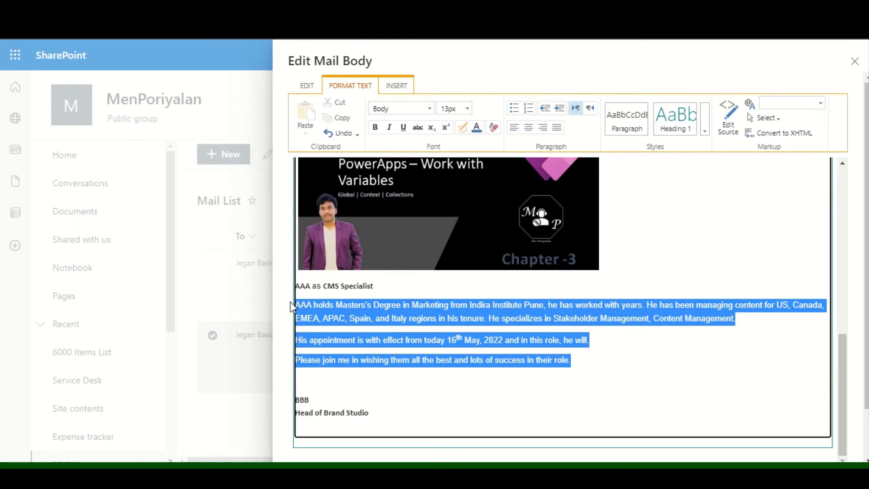
pyautogui.click(477, 128)
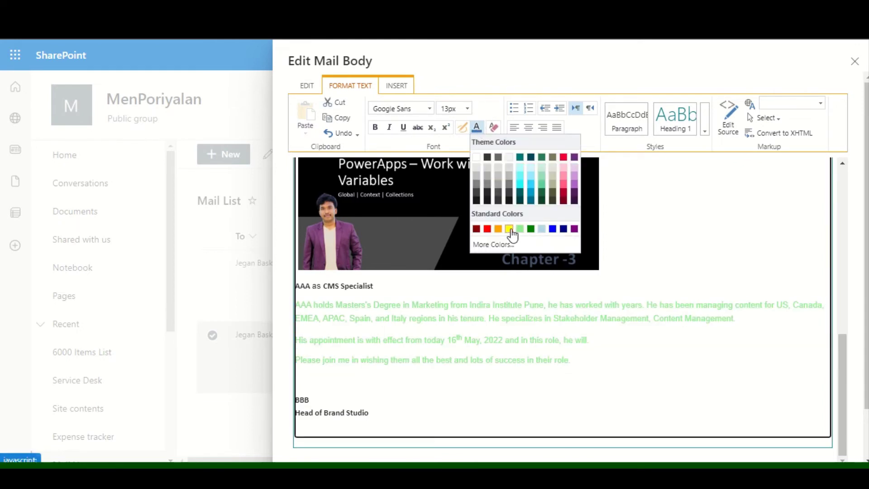
pyautogui.click(564, 229)
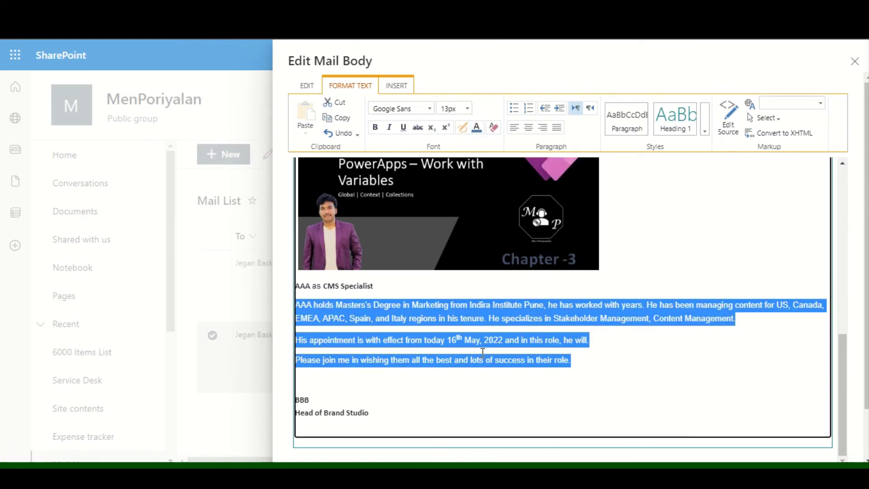
# Set the paragraphs up to the ZZZ text in the Georgia font.
pyautogui.scroll(8, 468, 345)
pyautogui.moveTo(483, 404); pyautogui.dragTo(555, 425)
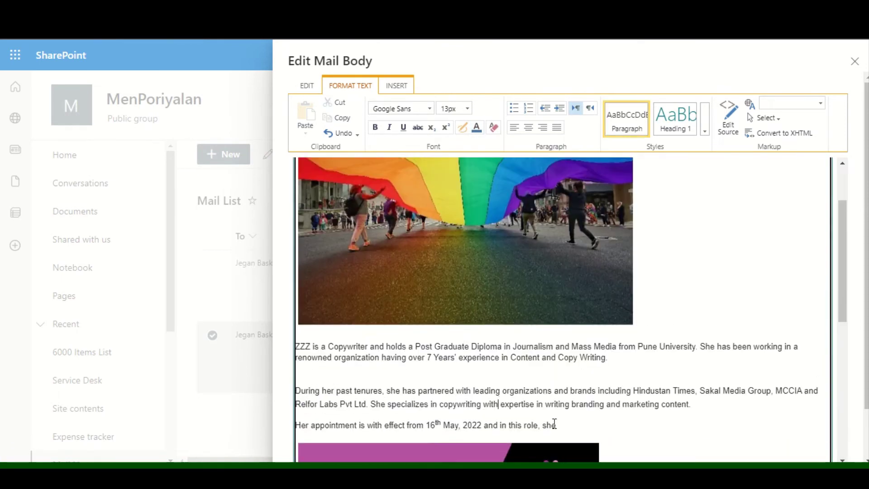
pyautogui.moveTo(417, 377); pyautogui.dragTo(295, 346)
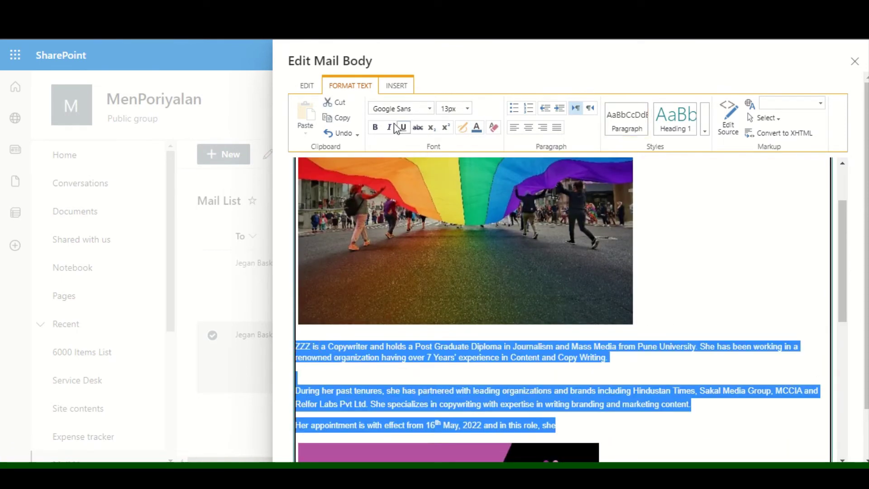
pyautogui.click(429, 109)
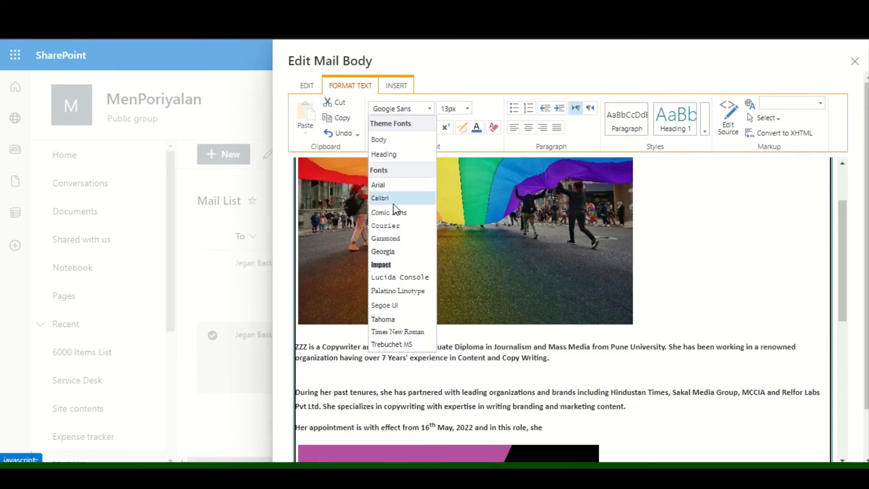
pyautogui.click(391, 251)
# Make the BBB and Head of Brand Studio signature lines a Heading 1 and save the mail body.
pyautogui.scroll(2, 434, 332)
pyautogui.scroll(-8, 528, 302)
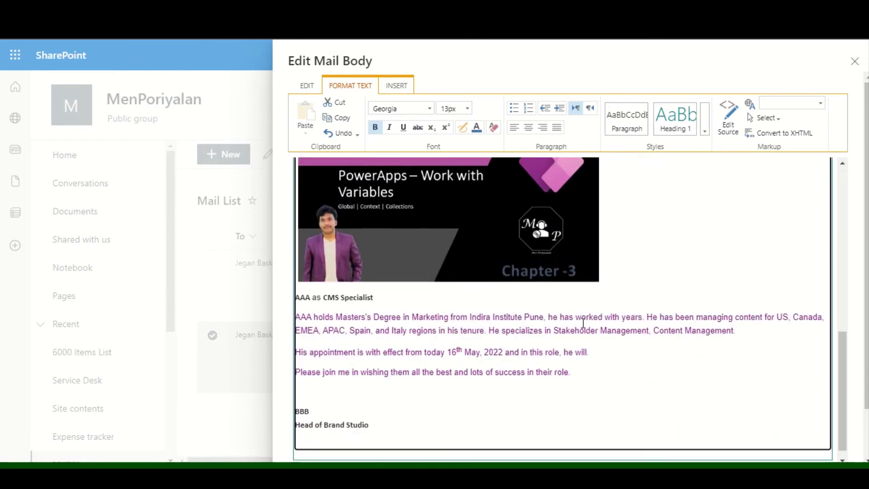
pyautogui.scroll(3, 536, 334)
pyautogui.scroll(-3, 496, 362)
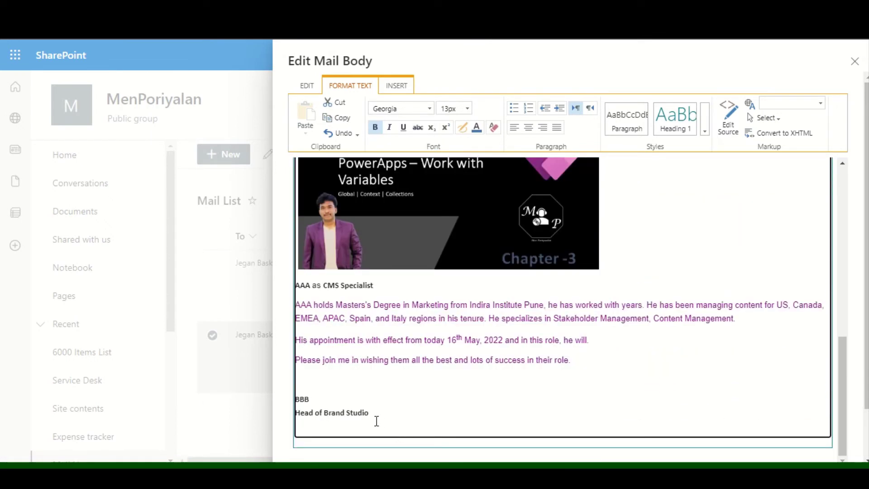
pyautogui.moveTo(377, 421); pyautogui.dragTo(294, 400)
pyautogui.click(667, 127)
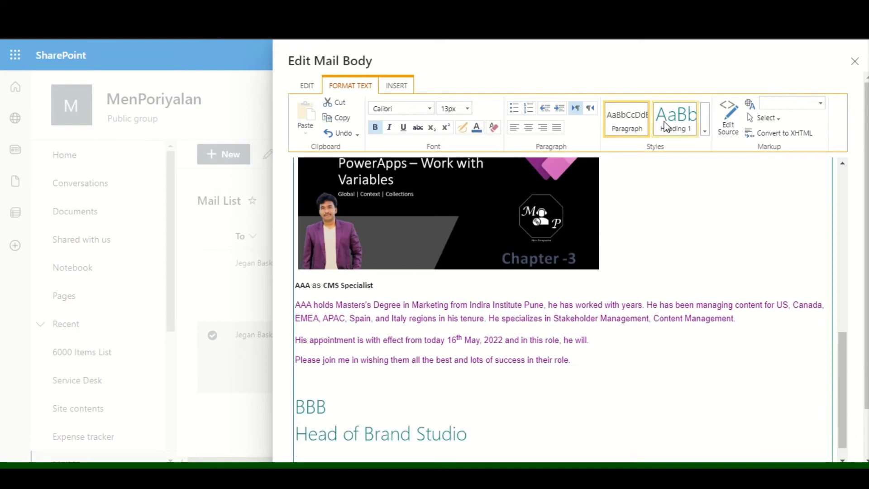
pyautogui.click(304, 86)
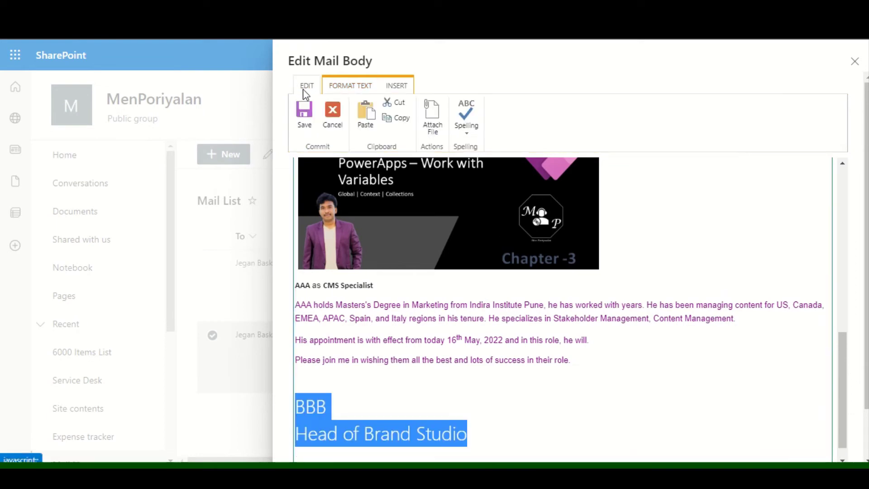
pyautogui.click(305, 115)
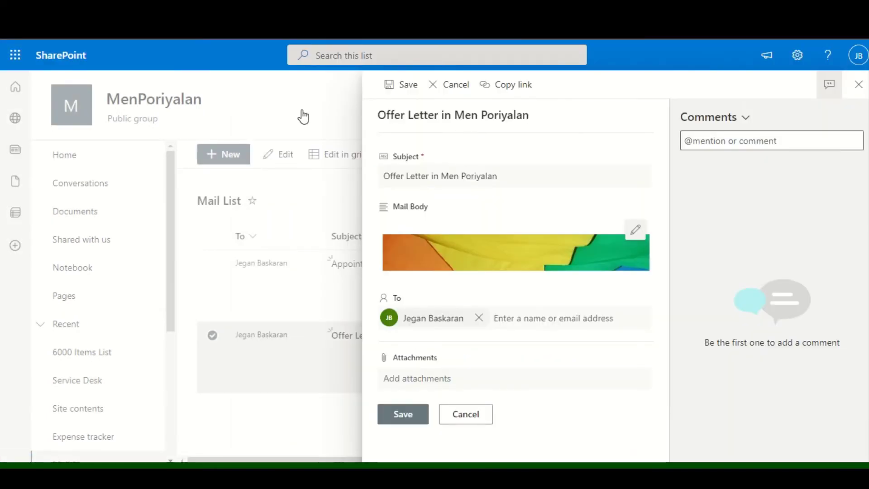
# Save the Offer Letter list item with its new body and return to the Power Apps editor.
pyautogui.click(405, 414)
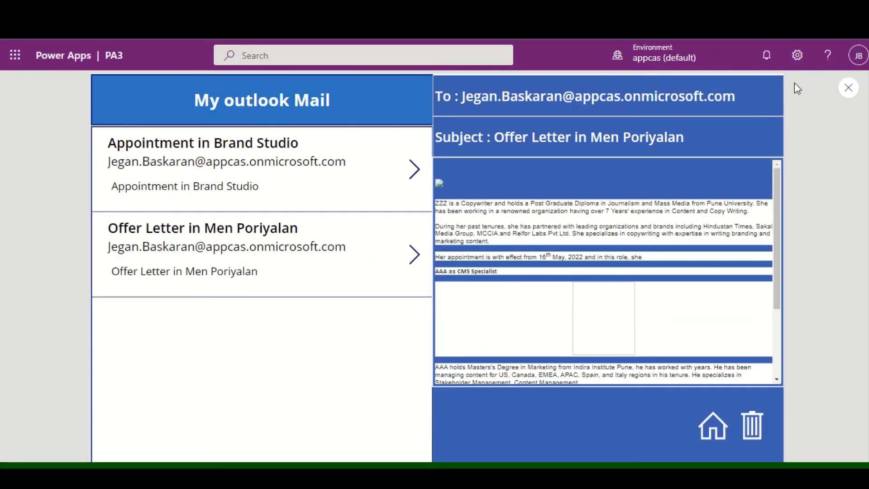
pyautogui.click(849, 88)
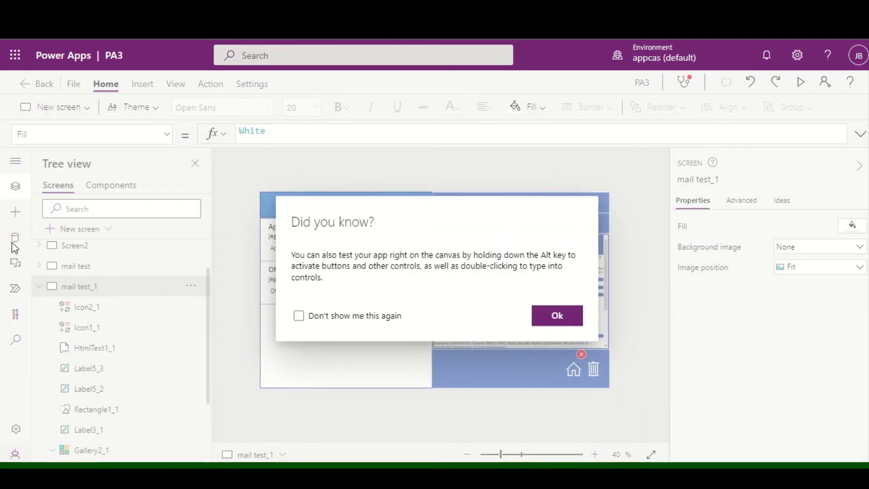
pyautogui.click(557, 315)
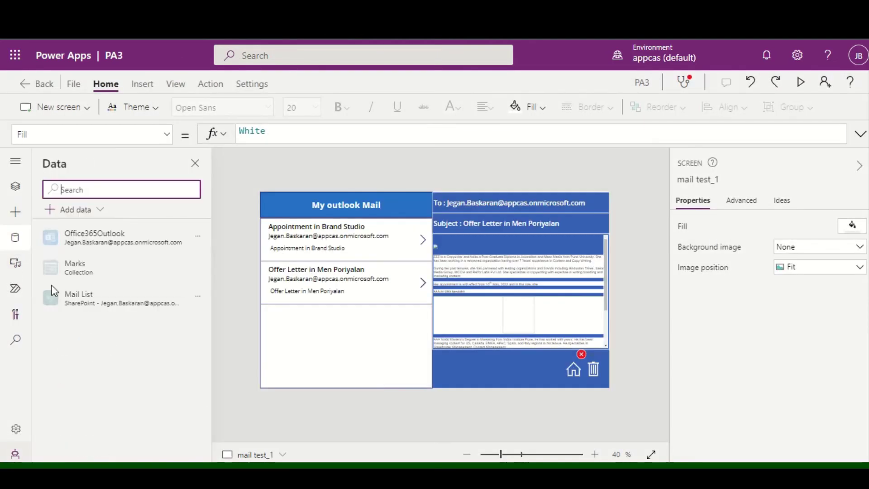
# Refresh the Mail List data source from the Data pane.
pyautogui.click(15, 237)
pyautogui.click(197, 298)
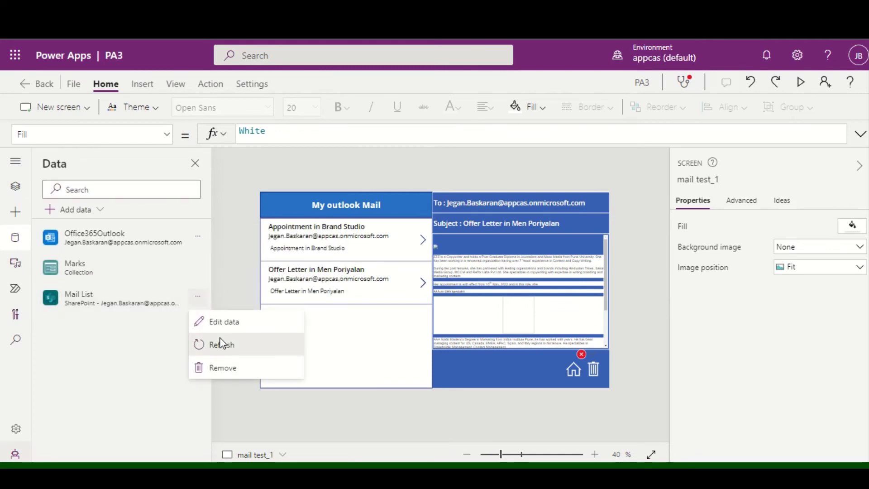
pyautogui.click(219, 338)
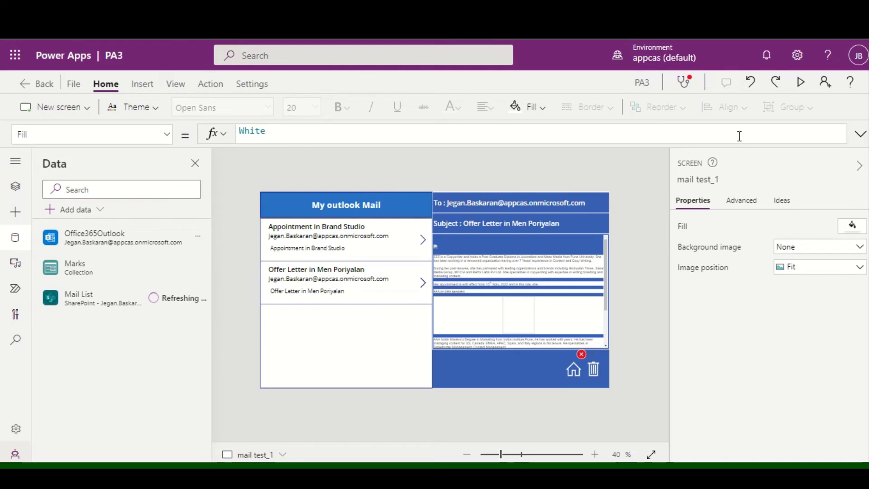
# Preview the app, scroll through the updated Offer Letter body from the rainbow photo down, then exit preview.
pyautogui.click(804, 83)
pyautogui.scroll(-5, 533, 221)
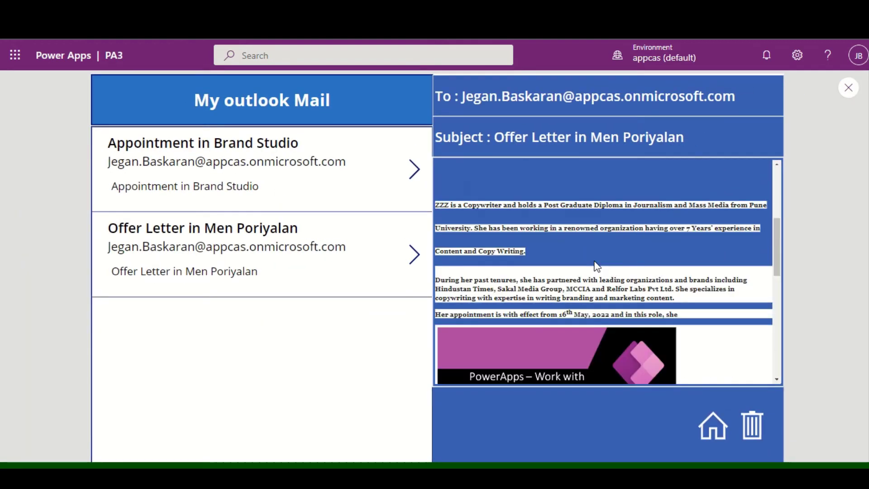
pyautogui.scroll(-5, 557, 245)
pyautogui.scroll(-5, 584, 267)
pyautogui.scroll(5, 596, 277)
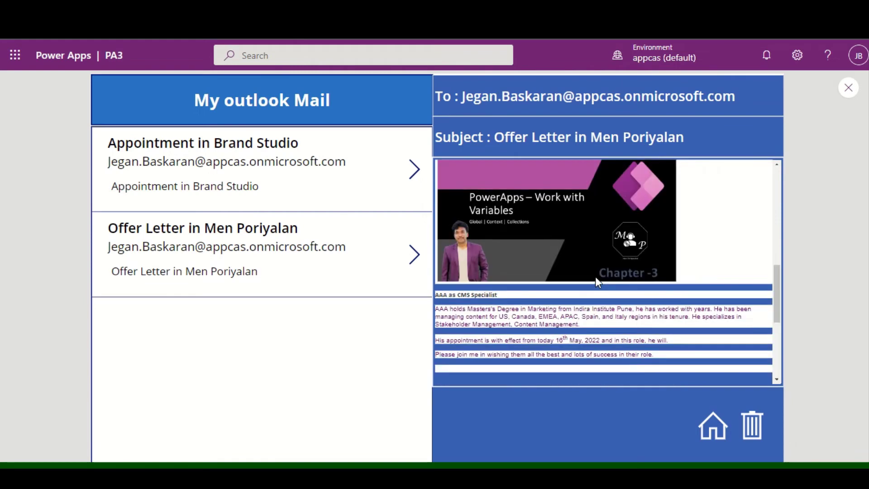
pyautogui.scroll(5, 595, 278)
pyautogui.scroll(5, 596, 278)
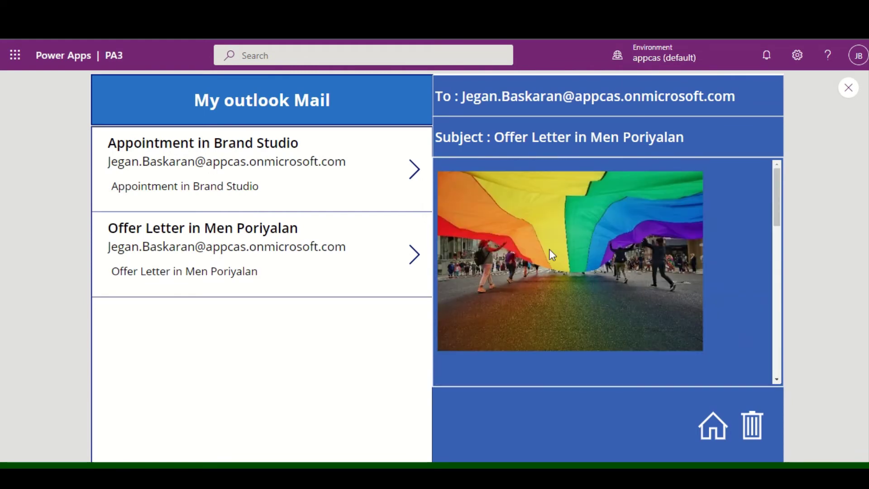
pyautogui.scroll(-3, 550, 249)
pyautogui.scroll(-3, 562, 276)
pyautogui.scroll(-3, 567, 281)
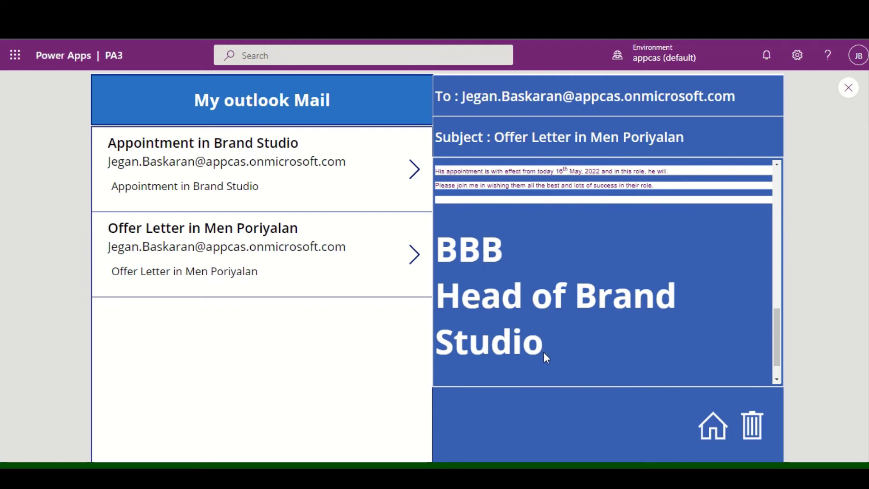
pyautogui.scroll(5, 516, 317)
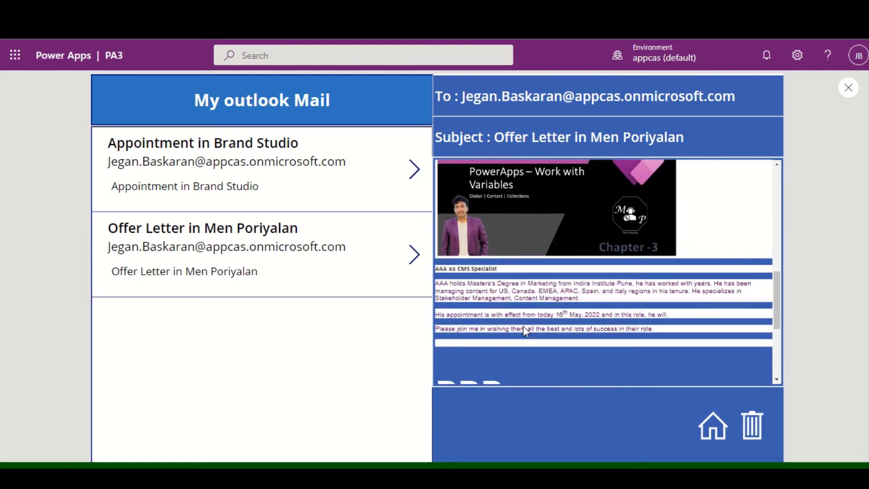
pyautogui.scroll(5, 520, 324)
pyautogui.scroll(3, 525, 330)
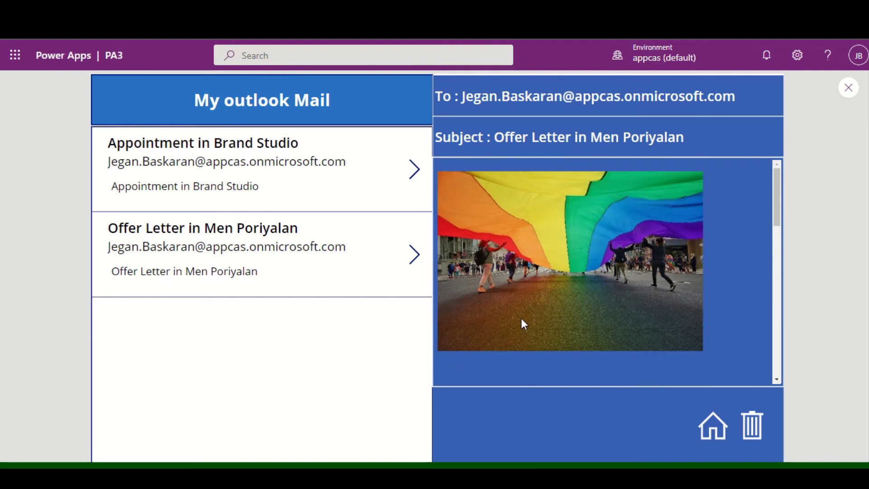
pyautogui.scroll(-3, 522, 322)
pyautogui.scroll(-3, 523, 322)
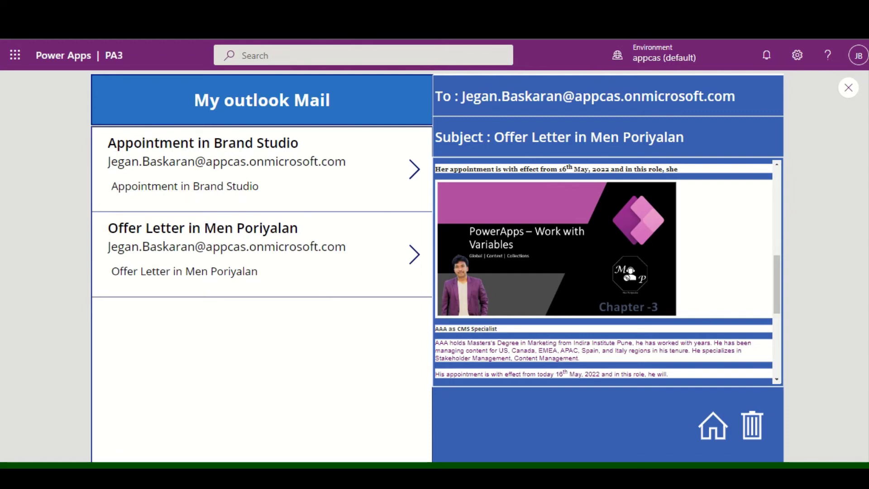
pyautogui.press('Escape')
# Change the footer's trash icon into a Send icon.
pyautogui.click(574, 367)
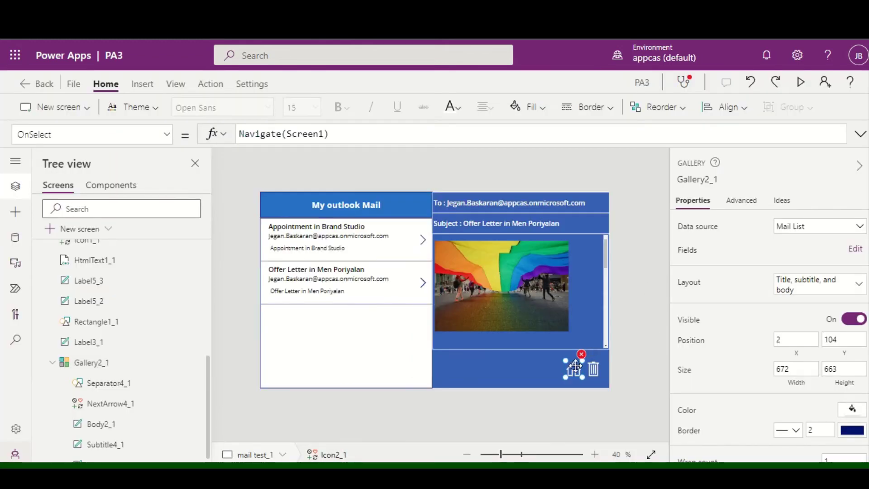
pyautogui.click(593, 369)
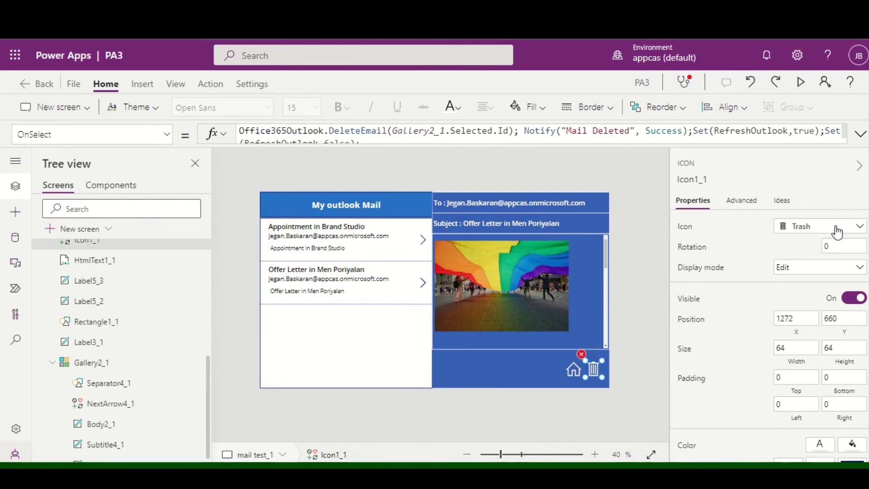
pyautogui.click(859, 226)
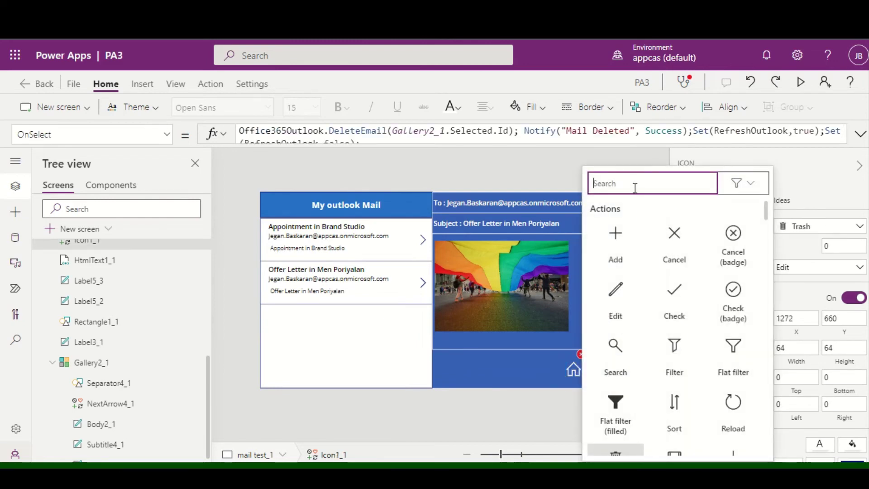
pyautogui.write('sewnd')
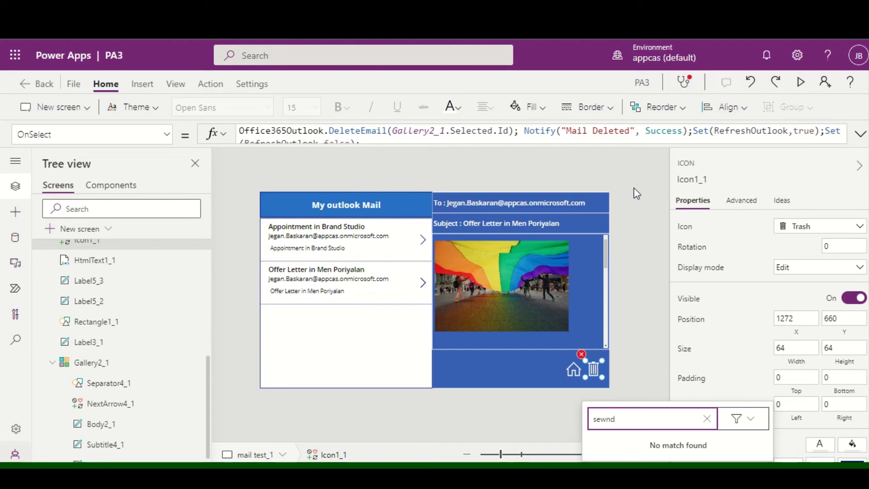
pyautogui.press('BackSpace')
pyautogui.press('BackSpace')
pyautogui.press('BackSpace')
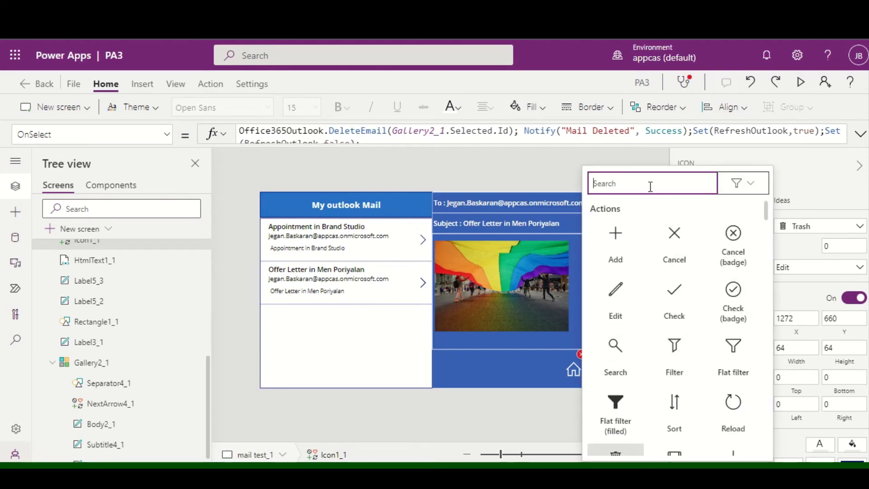
pyautogui.write('send')
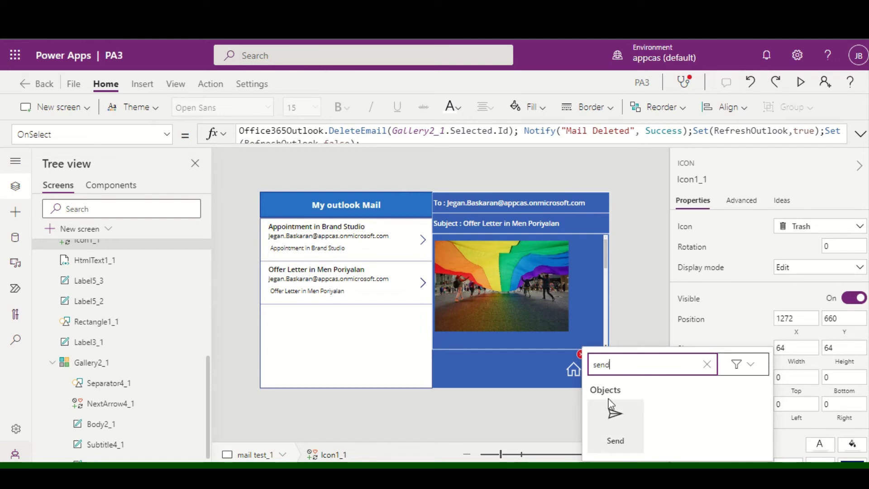
pyautogui.click(614, 412)
pyautogui.click(621, 420)
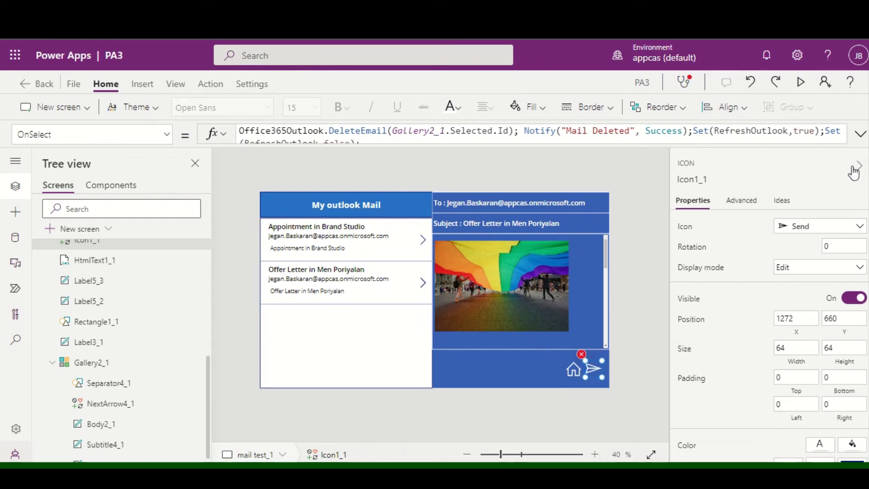
# Replace the icon's old delete-email OnSelect formula with an empty Office365Outlook.SendEmailV2() call.
pyautogui.click(859, 135)
pyautogui.moveTo(367, 150); pyautogui.dragTo(231, 131)
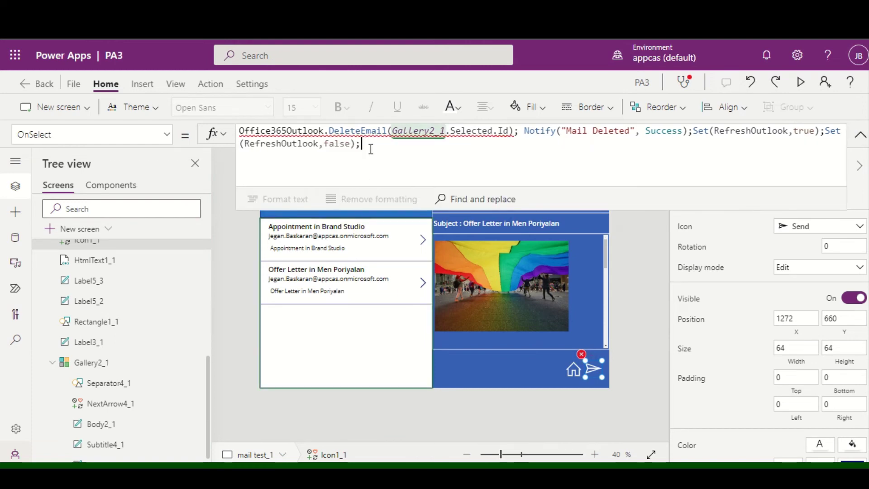
pyautogui.press('Delete')
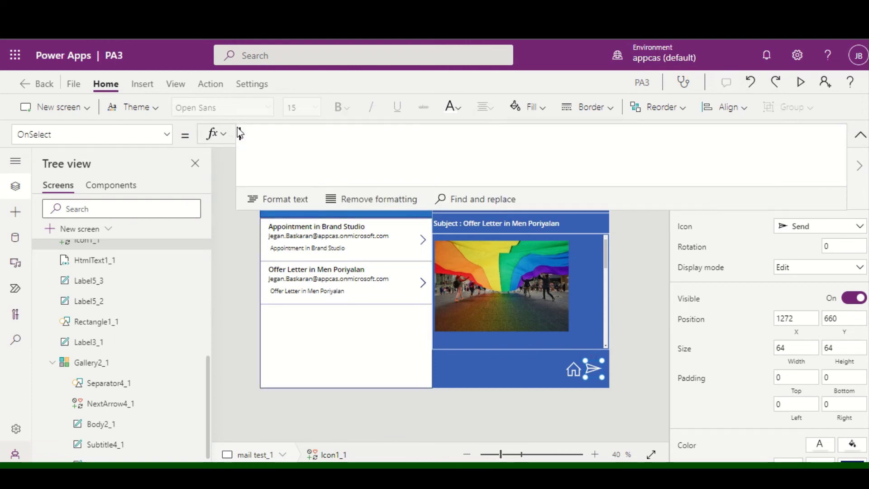
pyautogui.write('Office365Outlook.SendEmailV2(User().Email,"My Marks", "My Total Mark is "& tot.Text)')
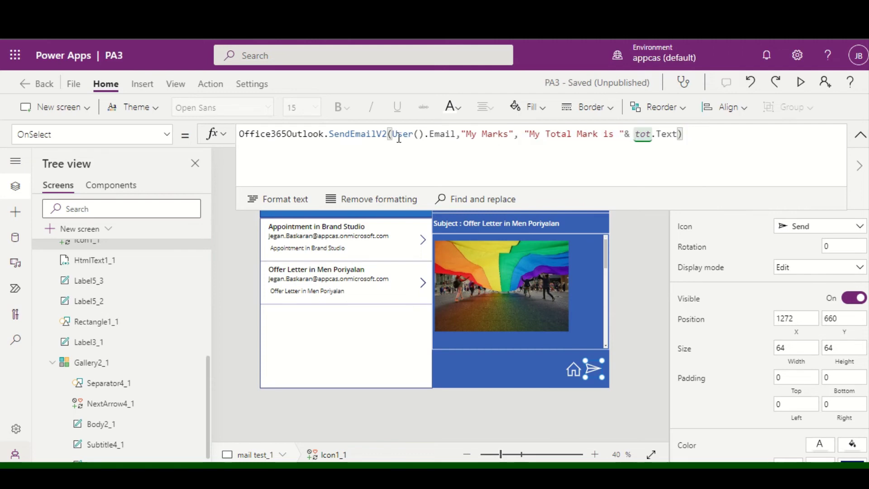
pyautogui.keyDown('shift'); pyautogui.click(397, 135); pyautogui.keyUp('shift')
pyautogui.press('BackSpace')
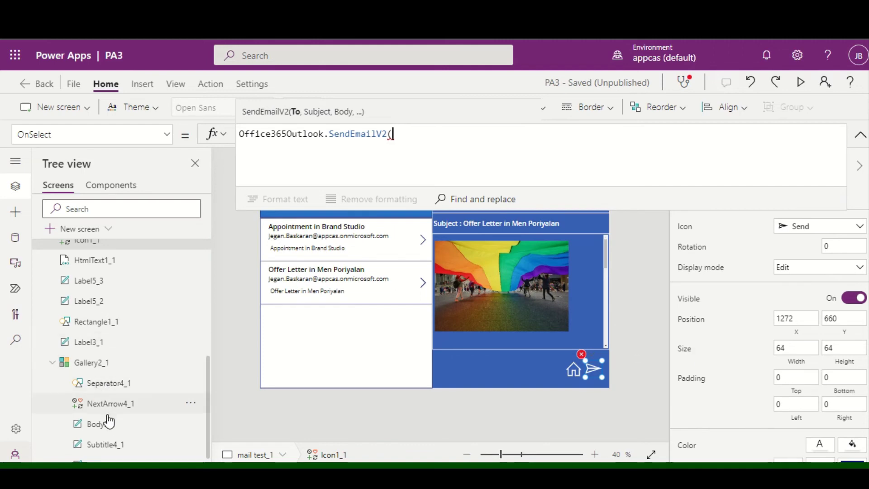
pyautogui.click(855, 147)
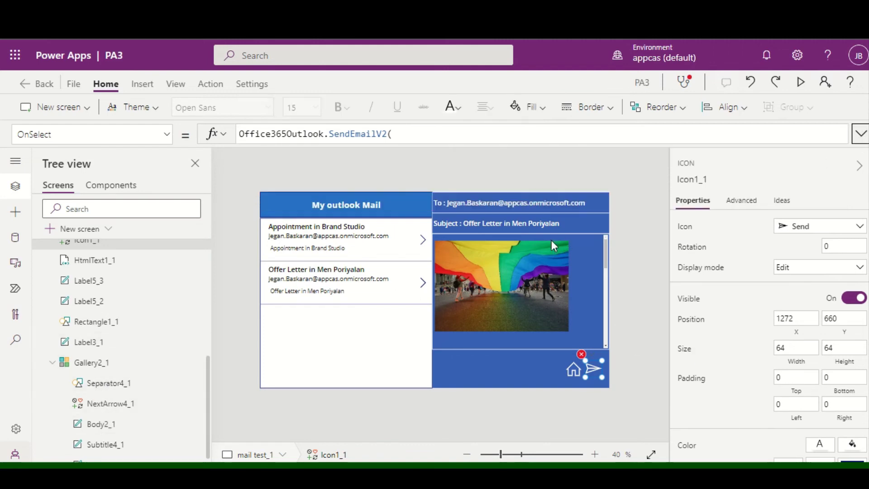
# Copy Gallery2_1.Selected.To.Email from the To label and use it as the recipient argument.
pyautogui.click(531, 205)
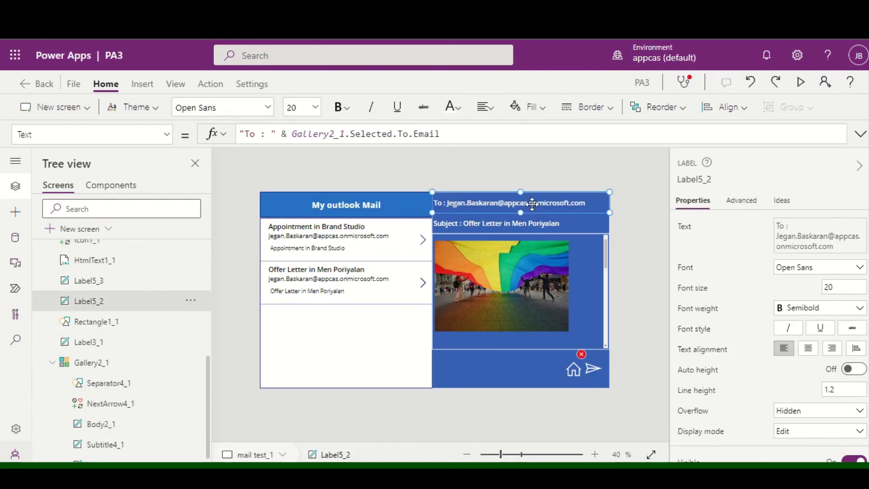
pyautogui.click(292, 135)
pyautogui.moveTo(292, 135); pyautogui.dragTo(440, 134)
pyautogui.hotkey('ctrl', 'c')
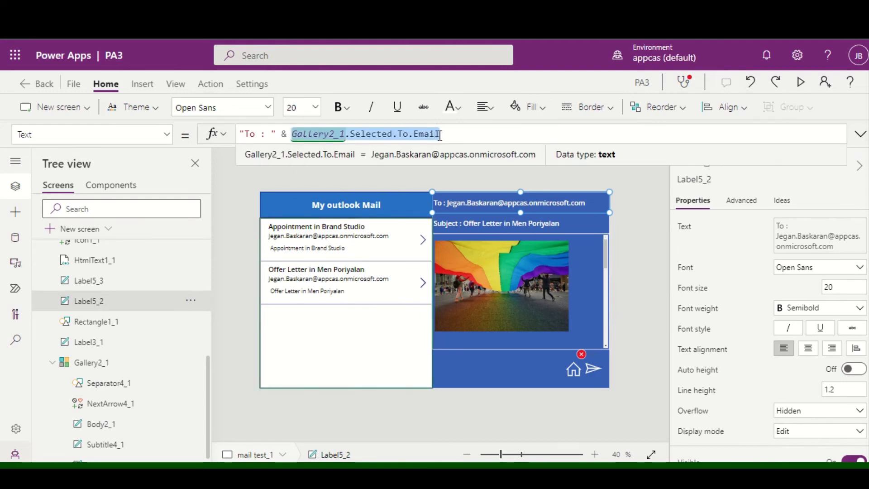
pyautogui.click(589, 367)
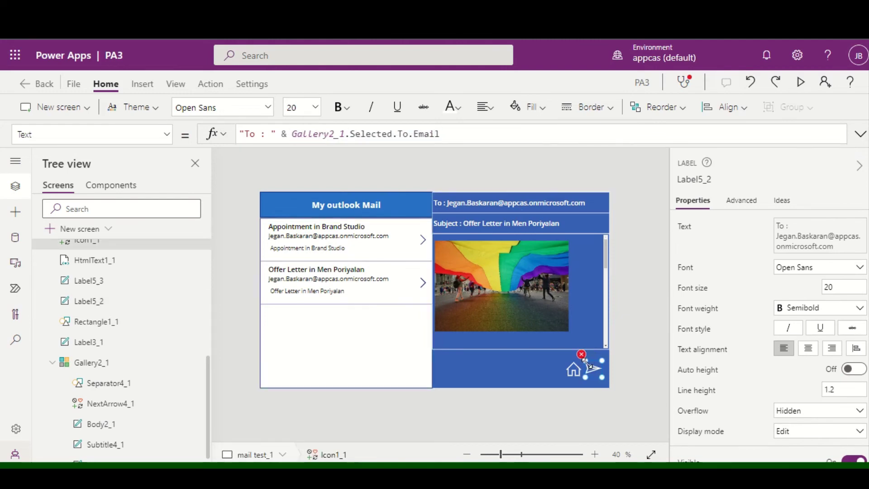
pyautogui.click(428, 140)
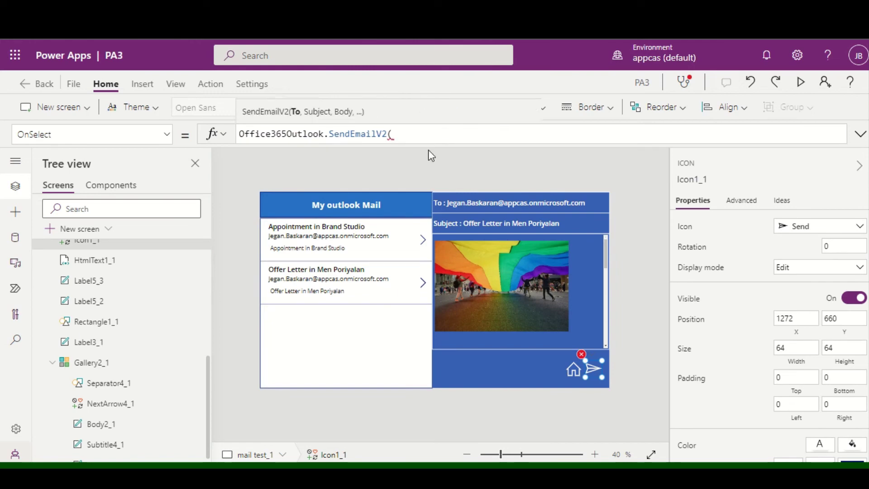
pyautogui.hotkey('ctrl', 'v')
# Add Gallery2_1.Selected.Subject as the email subject argument.
pyautogui.write(',')
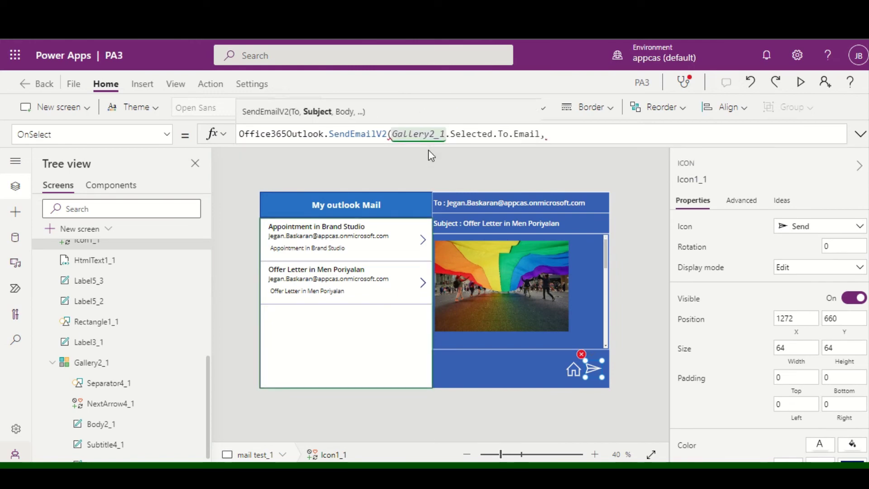
pyautogui.hotkey('ctrl', 'v')
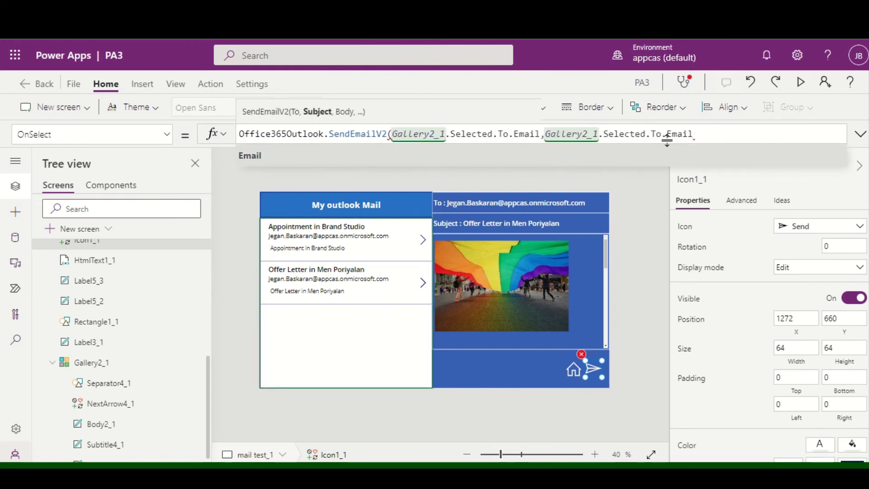
pyautogui.moveTo(694, 135); pyautogui.dragTo(652, 136)
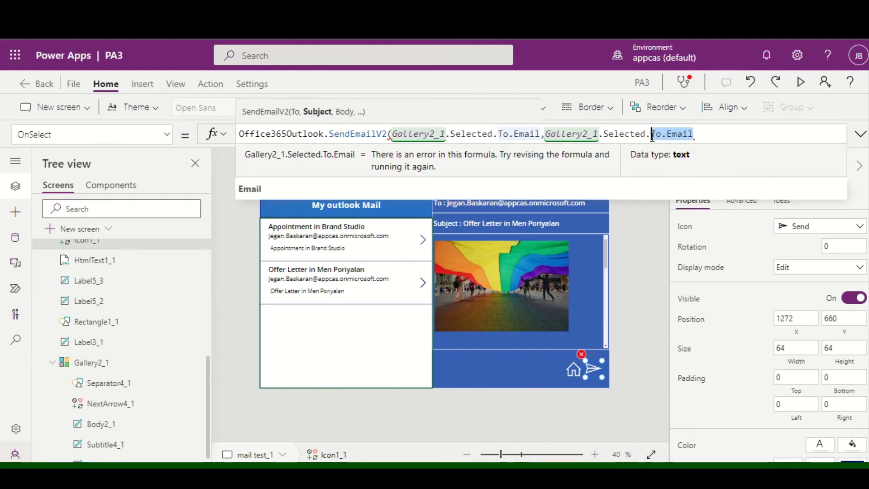
pyautogui.press('BackSpace')
pyautogui.write('Su')
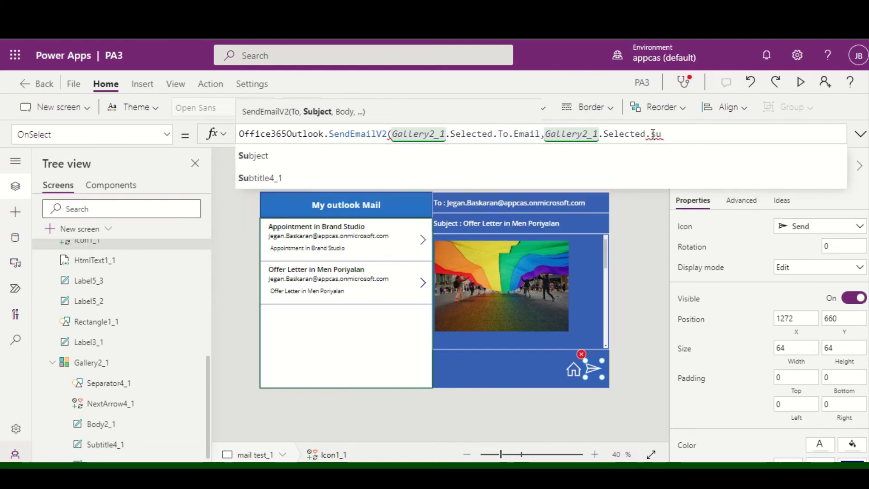
pyautogui.click(568, 160)
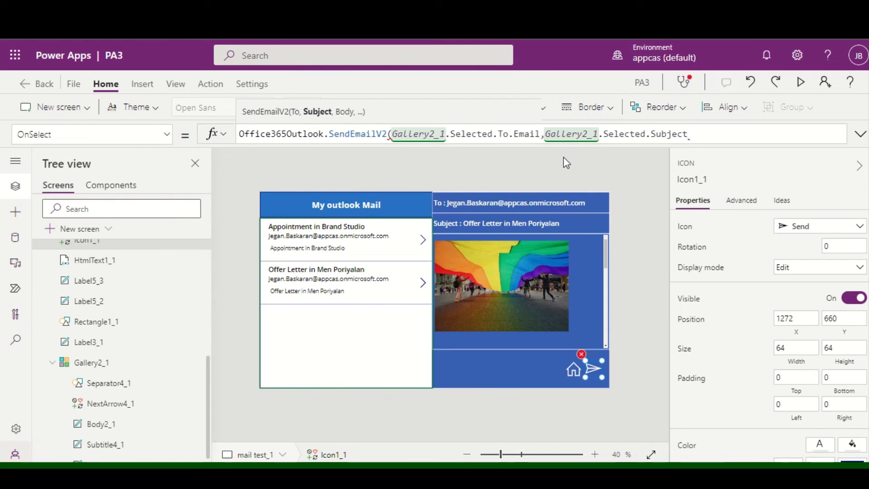
# Add Gallery2_1.Selected.'Mail Body' as the body argument, close the formula, and select the gallery.
pyautogui.write(',')
pyautogui.hotkey('ctrl', 'v')
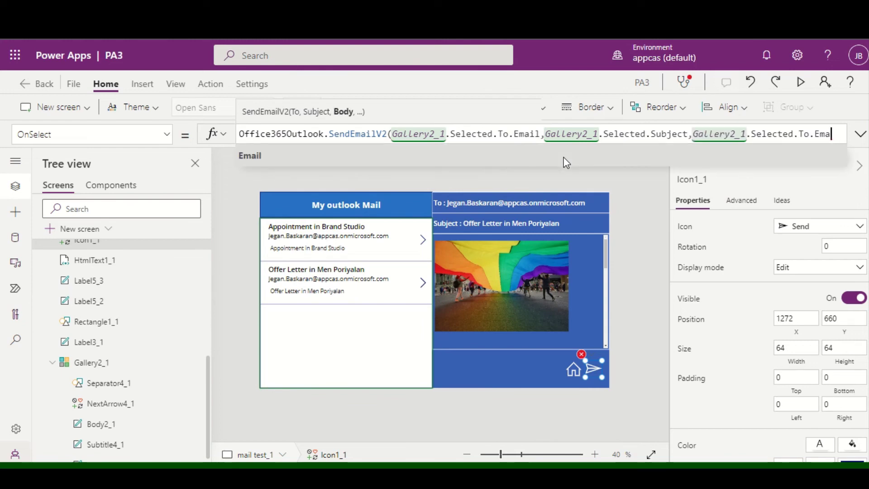
pyautogui.press('BackSpace')
pyautogui.press('BackSpace')
pyautogui.press('BackSpace')
pyautogui.press('BackSpace')
pyautogui.press('BackSpace')
pyautogui.press('BackSpace')
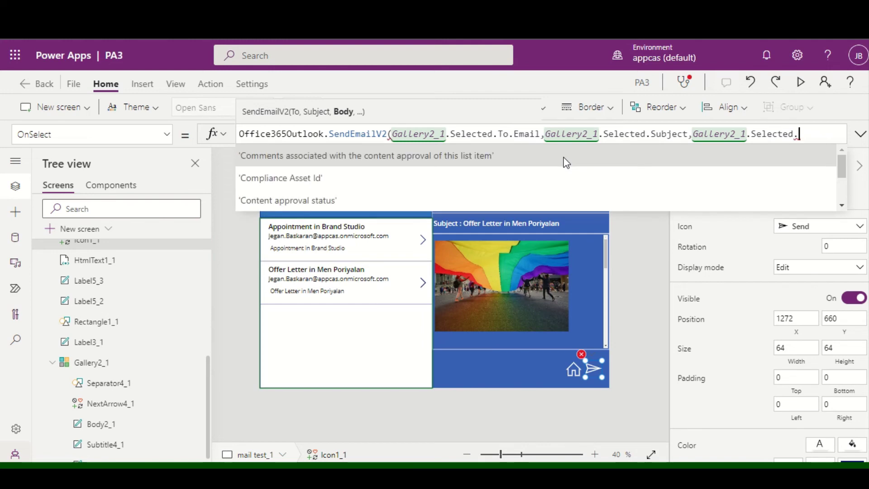
pyautogui.write('mail')
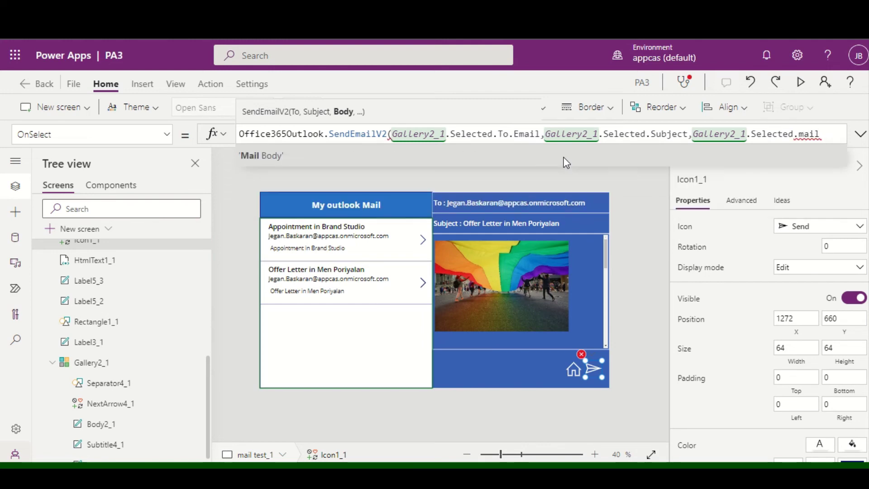
pyautogui.click(395, 157)
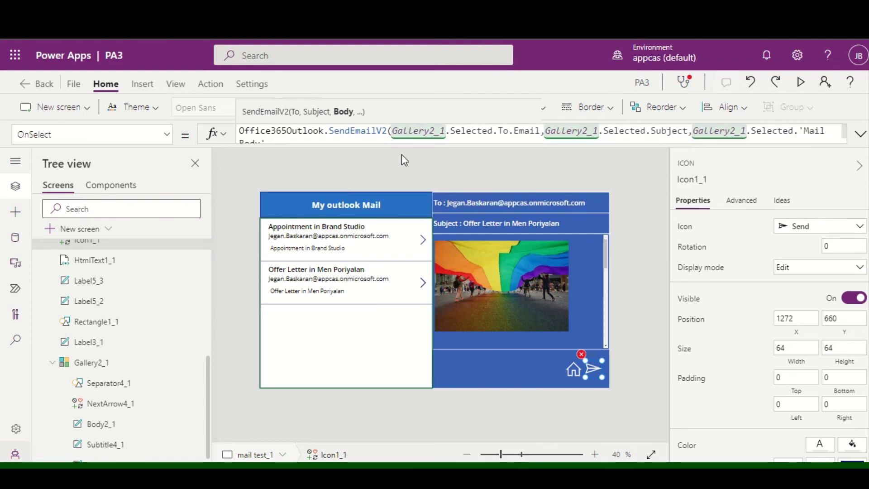
pyautogui.write(')')
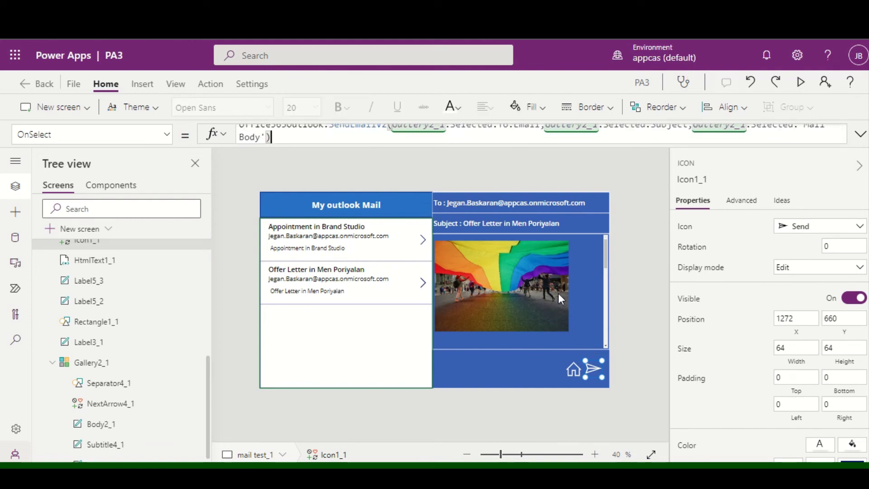
pyautogui.click(861, 134)
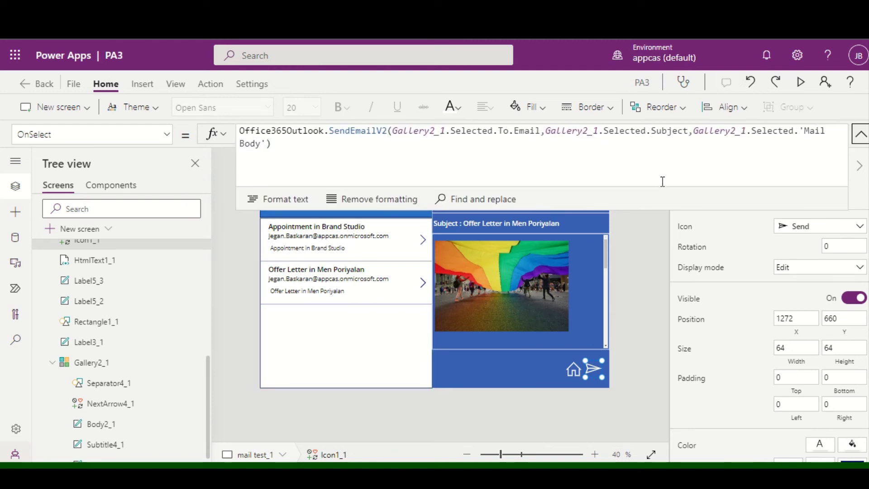
pyautogui.click(860, 135)
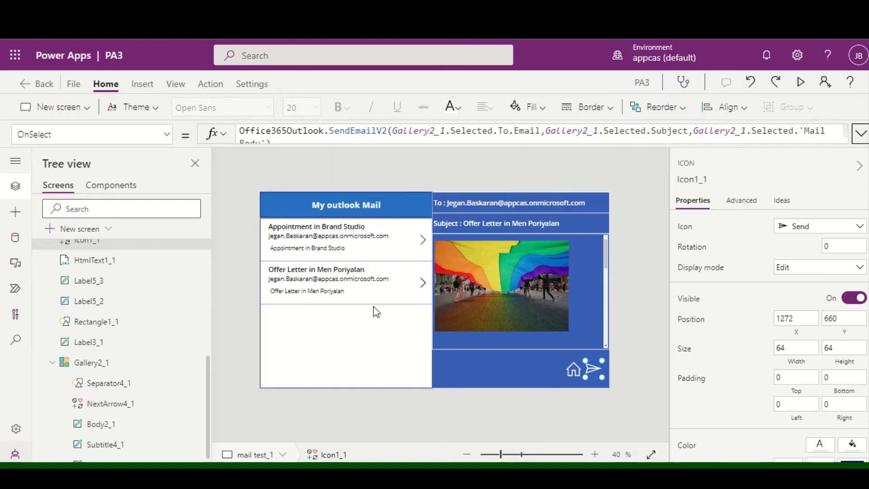
pyautogui.click(417, 283)
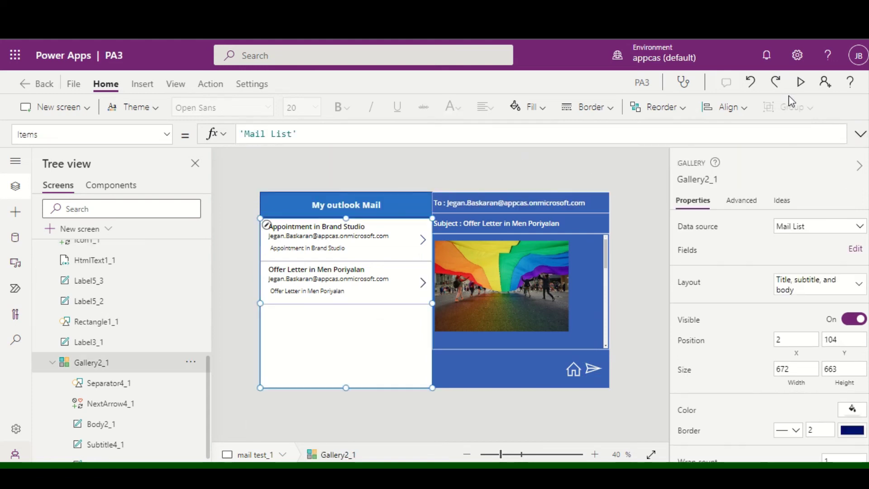
# Preview the app and switch between the Appointment in Brand Studio and Offer Letter messages, ending on Appointment.
pyautogui.click(802, 83)
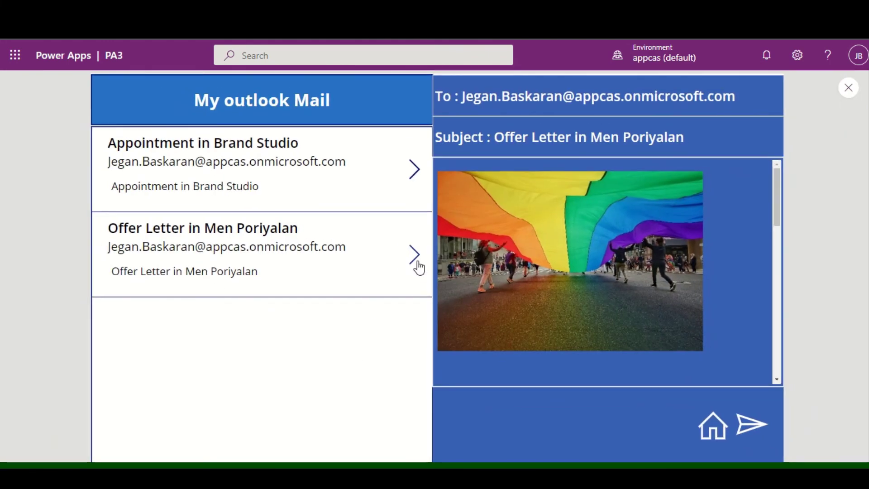
pyautogui.click(413, 171)
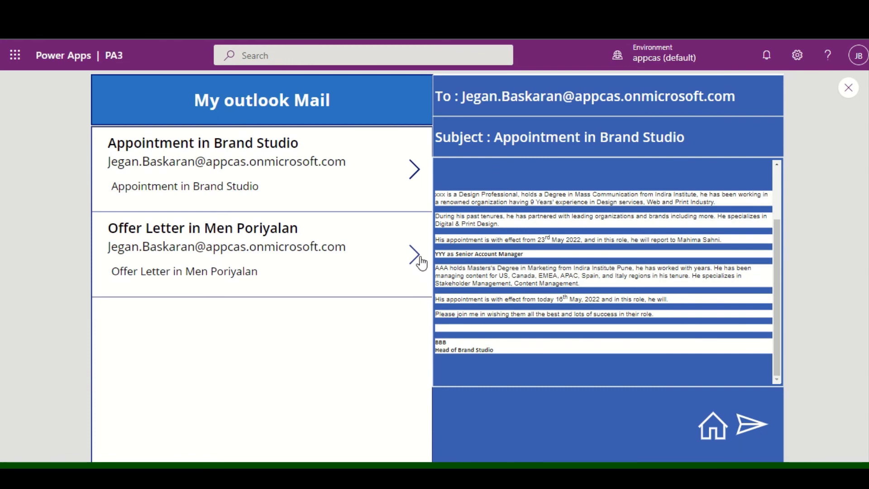
pyautogui.click(420, 260)
pyautogui.click(415, 184)
# Go to Outlook on the web and read through the Appointment in Brand Studio email.
pyautogui.write('ou')
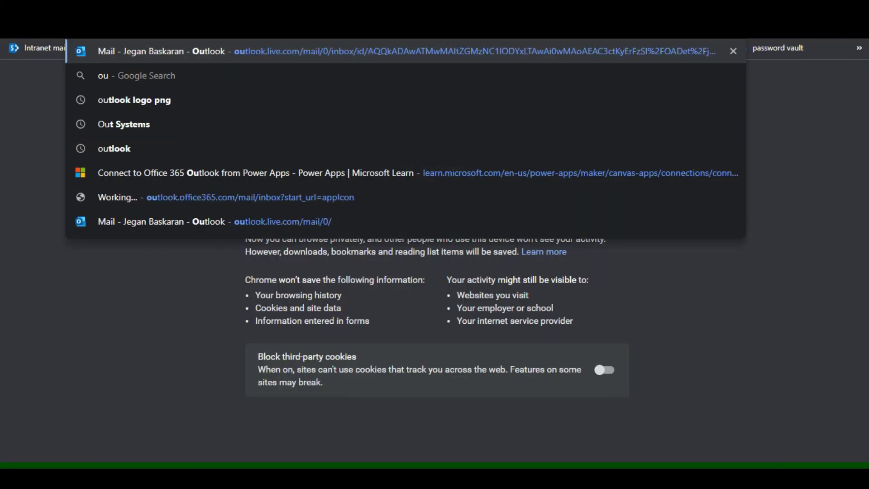
pyautogui.write('tl')
pyautogui.press('Return')
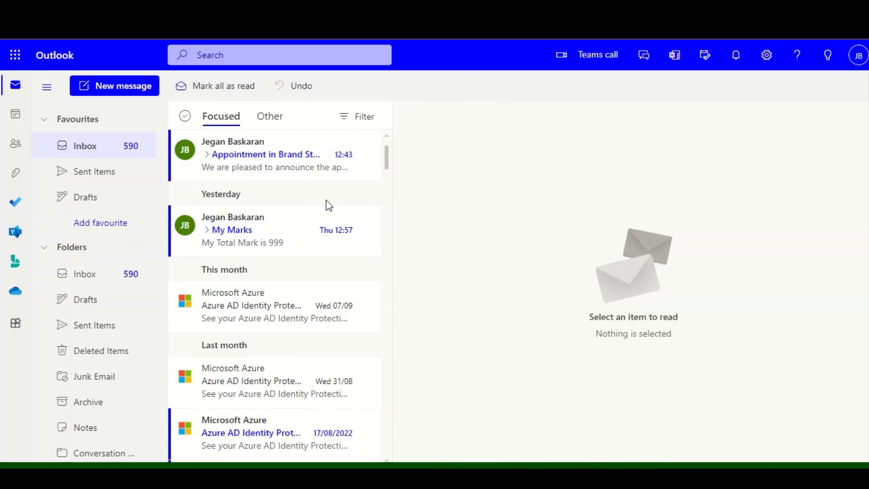
pyautogui.click(262, 178)
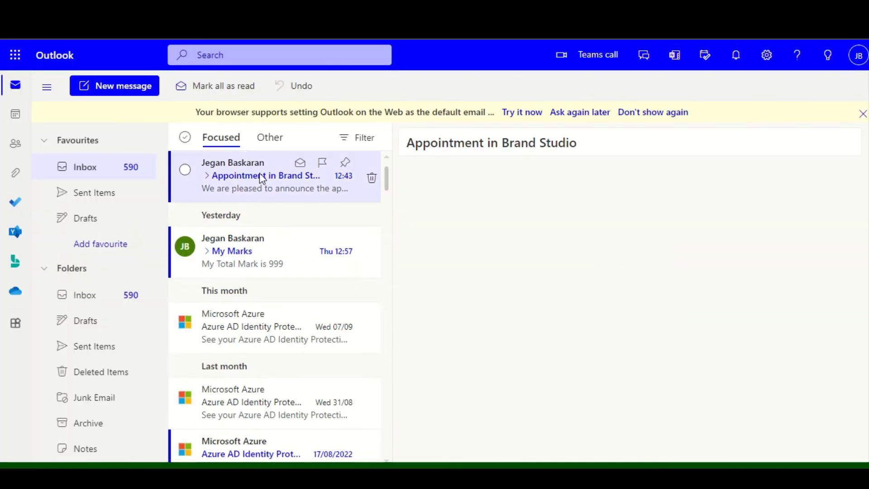
pyautogui.scroll(-5, 491, 268)
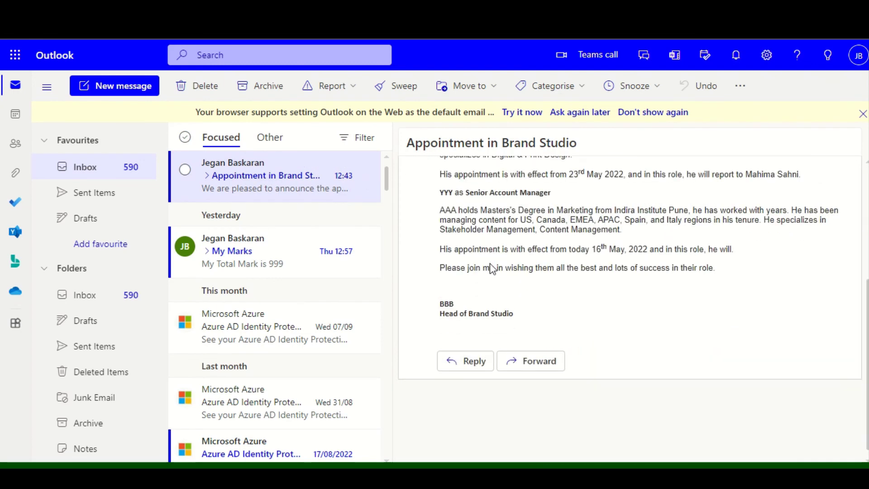
pyautogui.scroll(3, 494, 308)
pyautogui.scroll(3, 498, 310)
pyautogui.scroll(-5, 503, 310)
pyautogui.scroll(5, 509, 311)
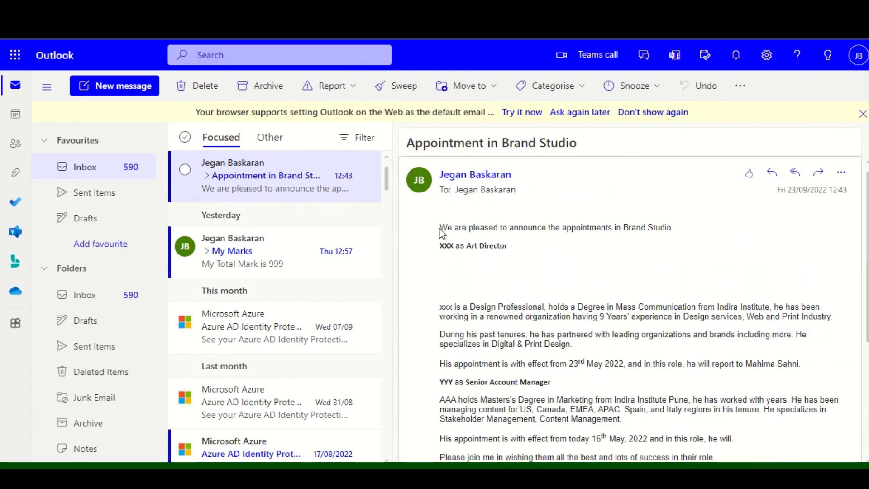
pyautogui.scroll(-4, 461, 264)
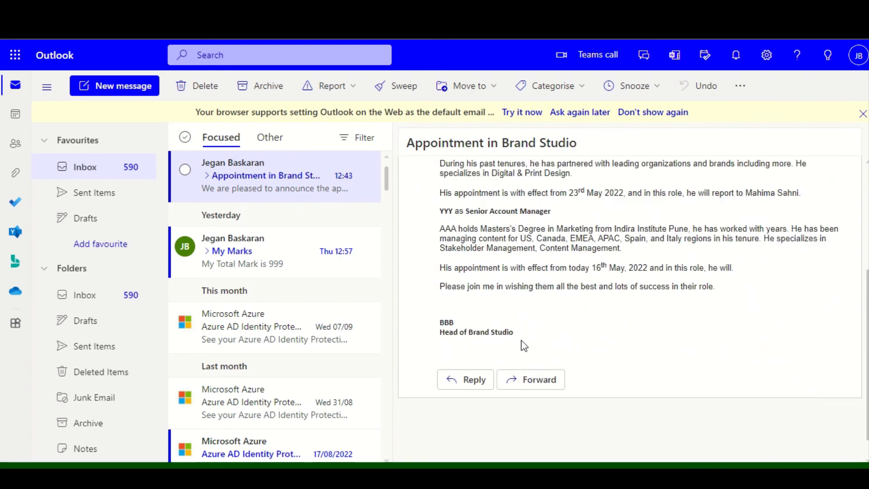
pyautogui.scroll(4, 521, 335)
pyautogui.scroll(2, 494, 254)
pyautogui.scroll(-5, 507, 281)
# Back in the mail app, show the Offer Letter in Men Poriyalan message and scroll its body.
pyautogui.click(246, 27)
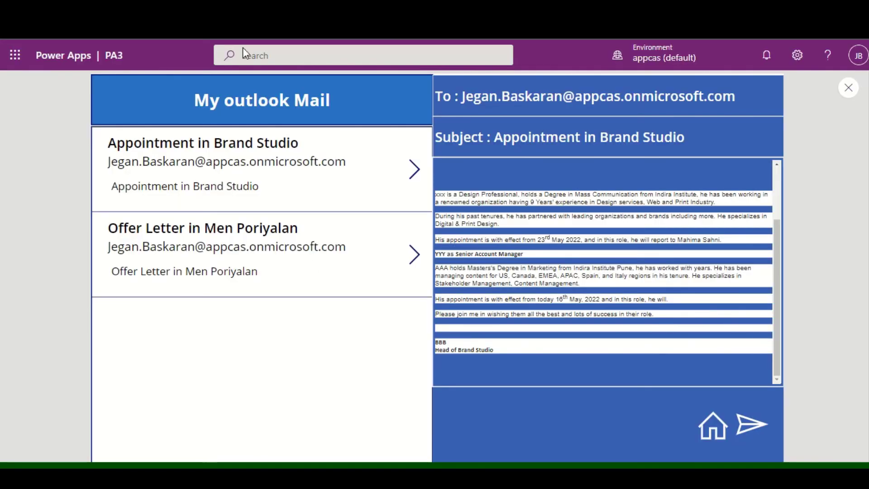
pyautogui.click(414, 256)
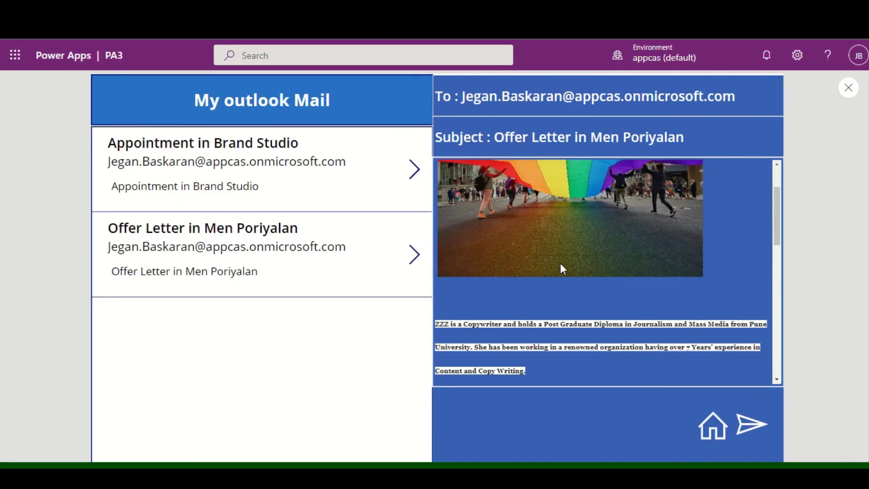
pyautogui.scroll(-3, 561, 263)
pyautogui.scroll(-3, 561, 265)
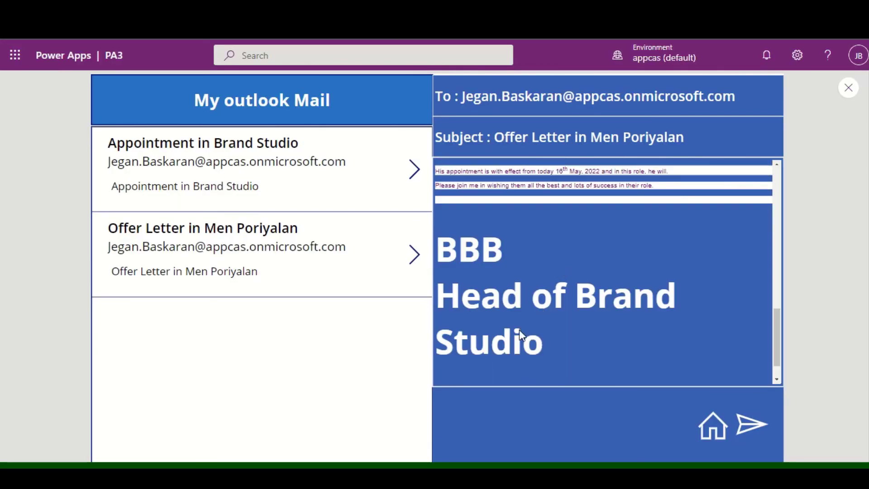
pyautogui.scroll(3, 529, 317)
pyautogui.scroll(-5, 539, 265)
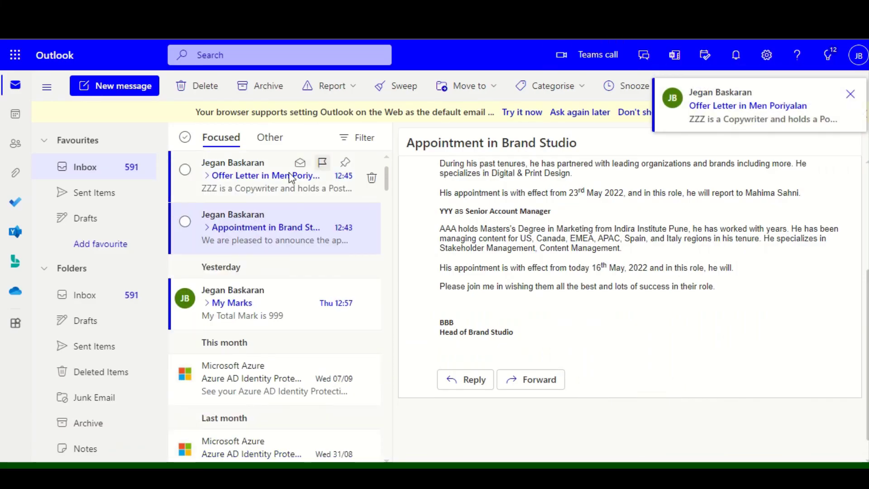
# Open the new Offer Letter email and check its rainbow photo, banner, purple text and heading signature.
pyautogui.click(265, 184)
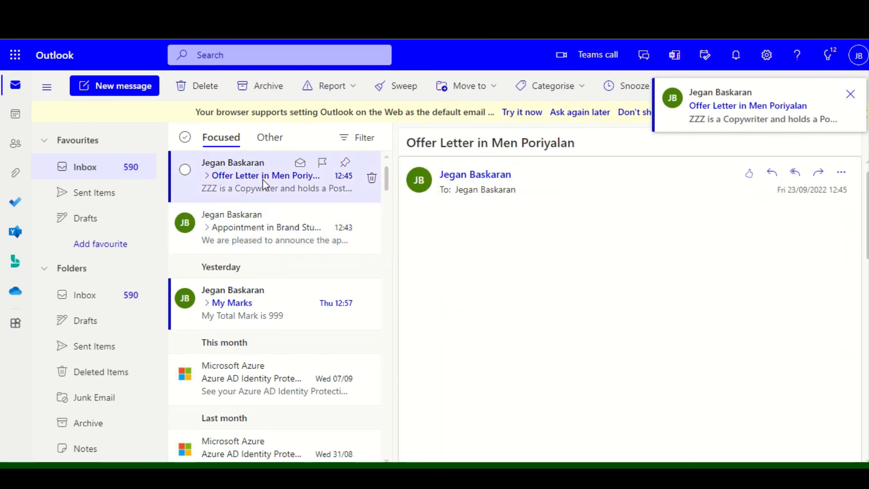
pyautogui.scroll(-5, 616, 301)
pyautogui.scroll(-2, 618, 306)
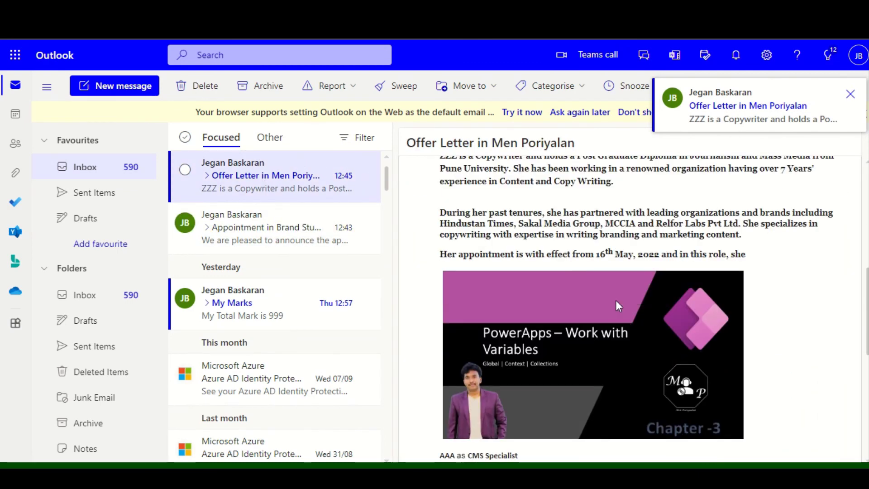
pyautogui.scroll(-4, 616, 300)
pyautogui.tripleClick(634, 410)
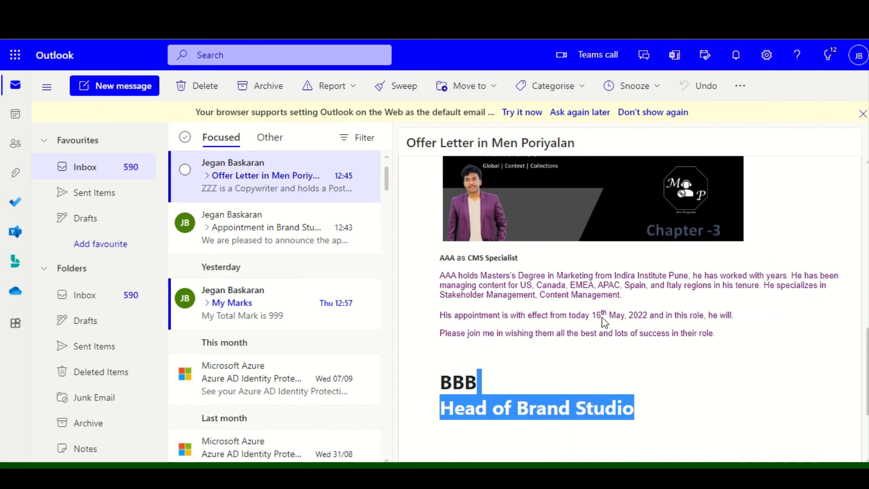
pyautogui.click(606, 323)
pyautogui.scroll(4, 642, 339)
pyautogui.scroll(3, 642, 339)
pyautogui.scroll(3, 642, 339)
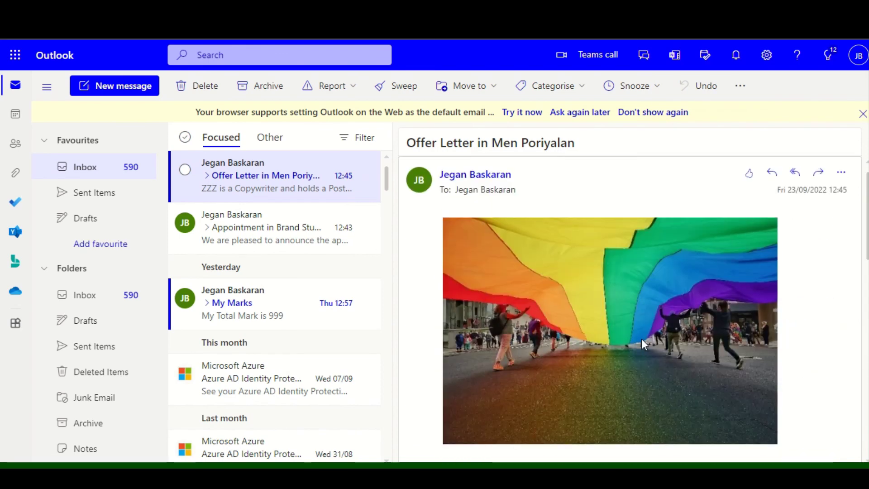
pyautogui.scroll(-3, 642, 339)
pyautogui.scroll(-4, 642, 338)
pyautogui.scroll(-3, 642, 339)
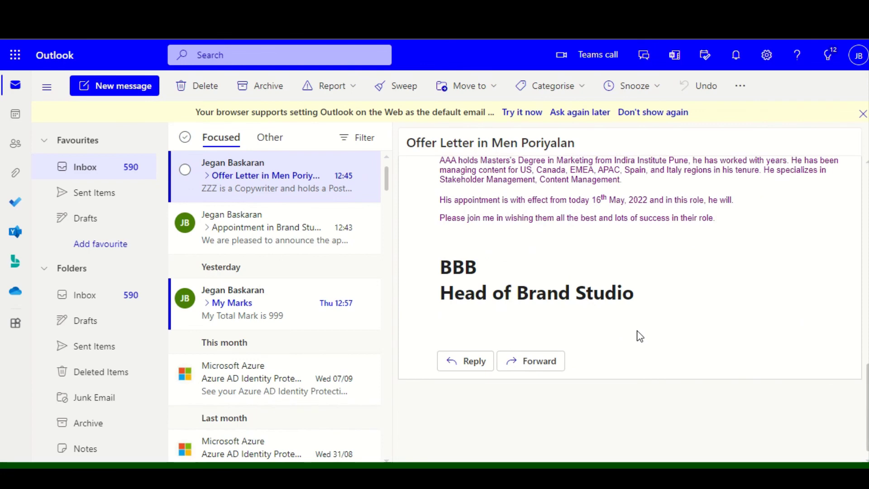
pyautogui.scroll(10, 639, 336)
pyautogui.scroll(5, 639, 341)
pyautogui.scroll(1, 639, 342)
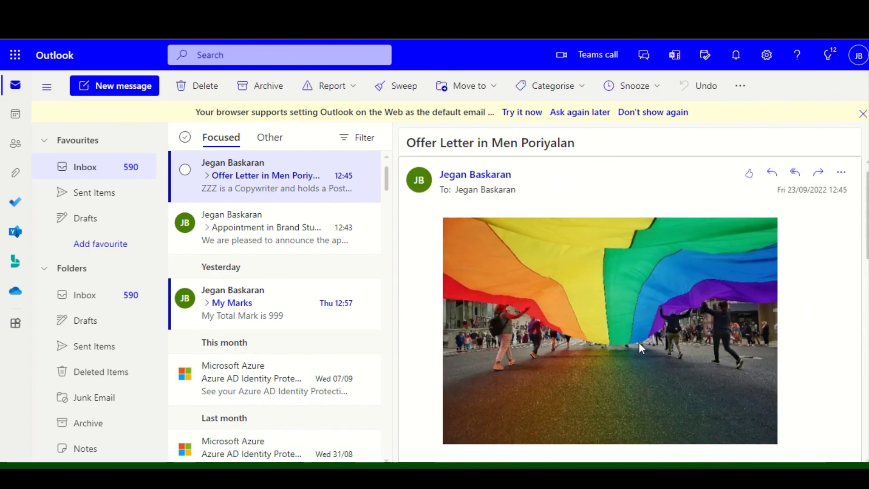